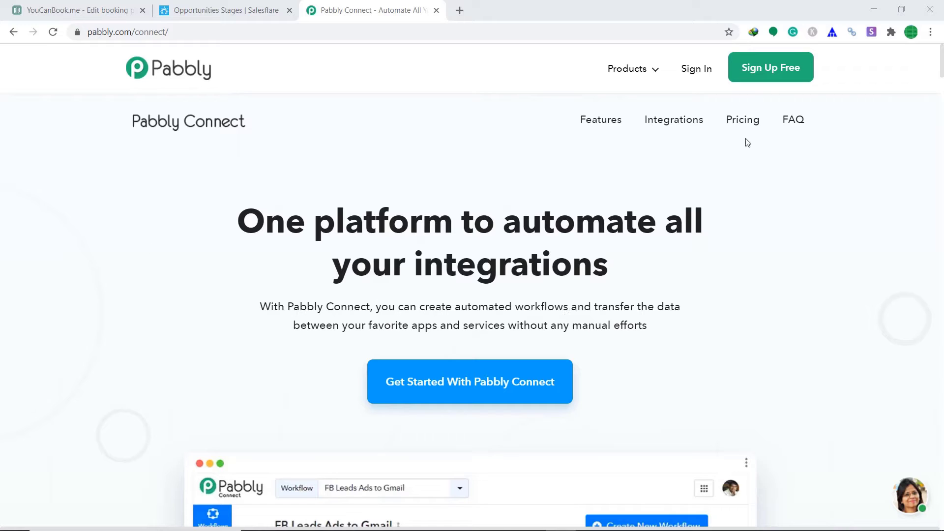
Sign in, open Pabbly Connect, and start a new workflow named 'YouCanBookMe To SalesFalre'.
{"action": "left_click", "coordinate": [696, 72]}
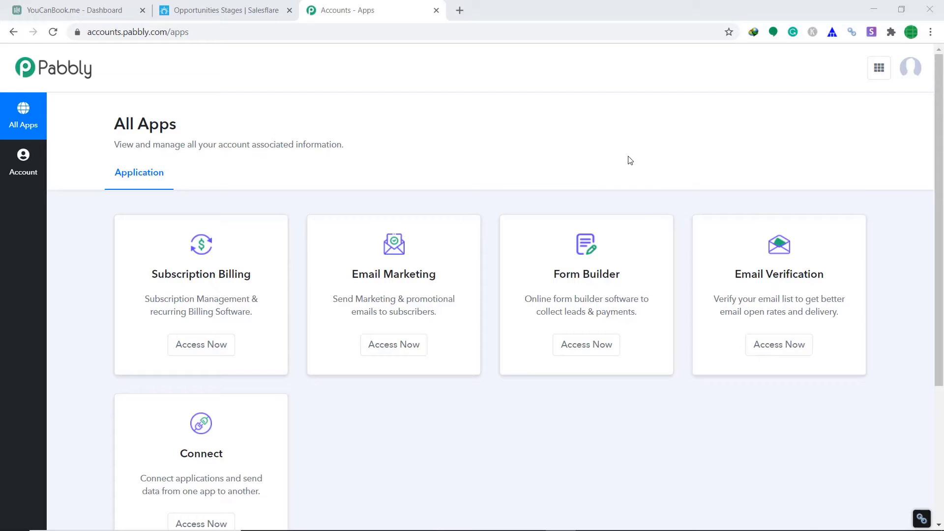
{"action": "scroll", "coordinate": [621, 158], "scroll_direction": "down", "scroll_amount": 4}
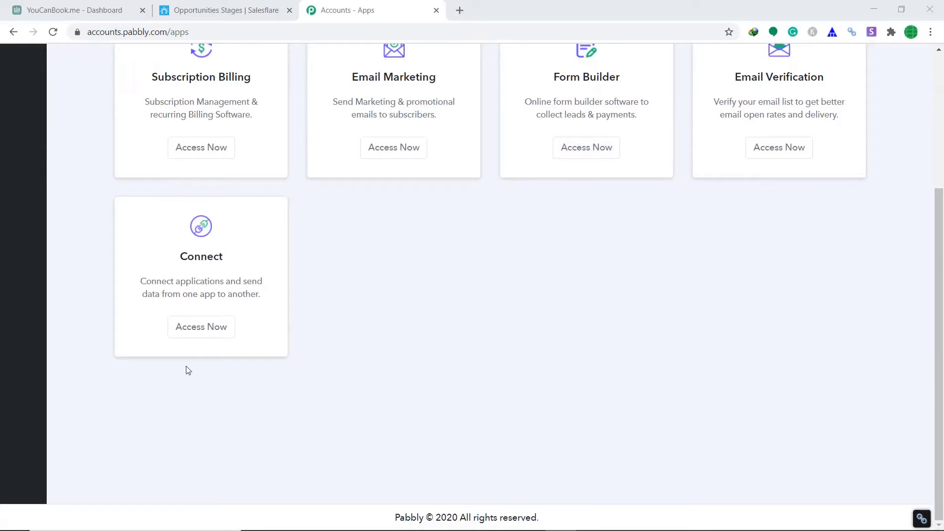
{"action": "left_click", "coordinate": [211, 334]}
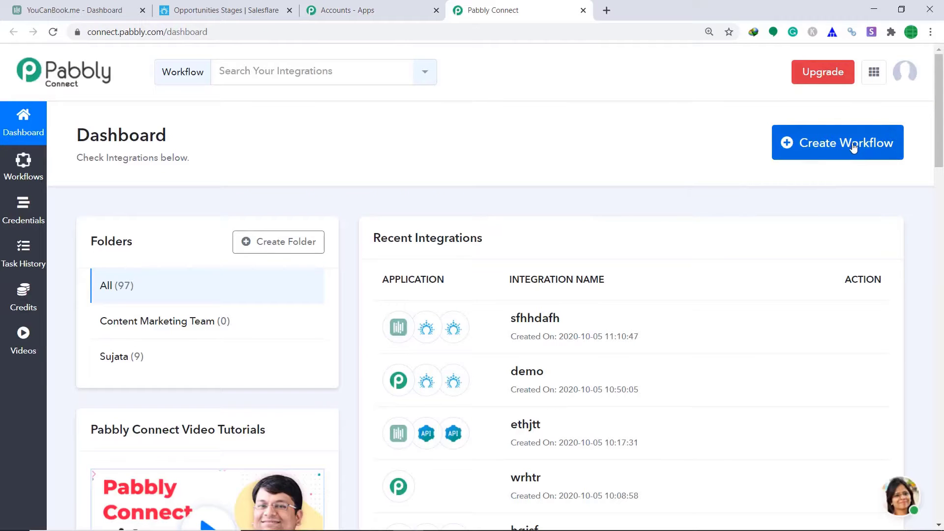
{"action": "left_click", "coordinate": [854, 147]}
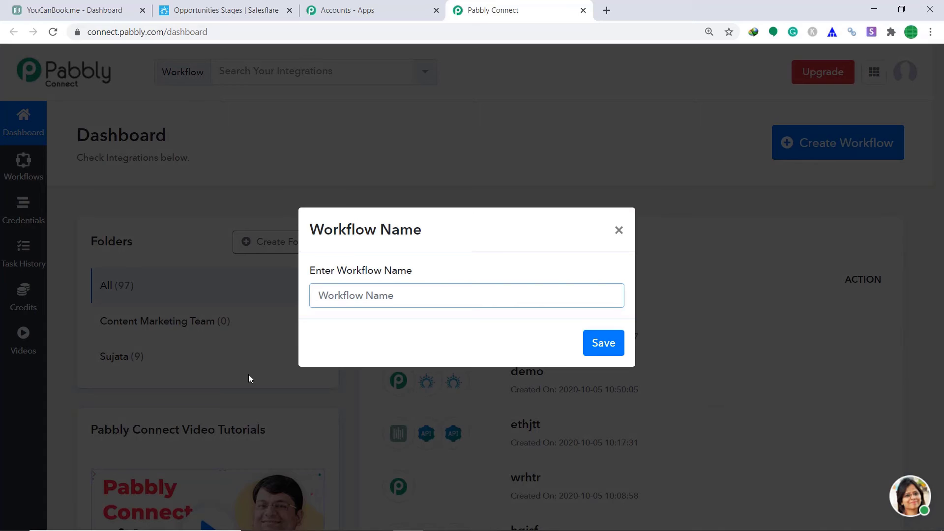
{"action": "type", "text": "YouCanBookMe To "}
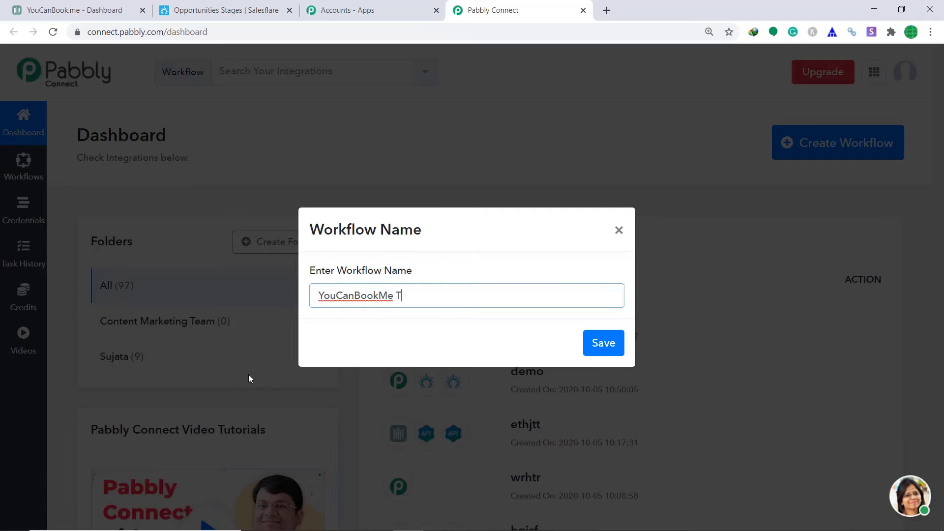
{"action": "type", "text": "SalesFalre"}
Correct the workflow name to 'YouCanBookMe To SalesFlare' and save it.
{"action": "key", "text": "BackSpace"}
{"action": "type", "text": "are"}
{"action": "left_click", "coordinate": [607, 344]}
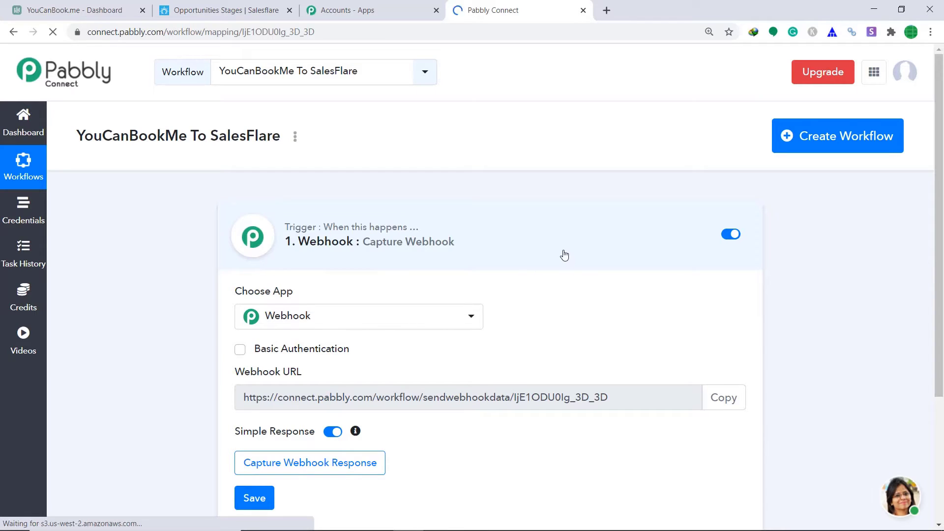
Set the trigger app to YouCanBook.Me with the New Booking method.
{"action": "left_click", "coordinate": [356, 315]}
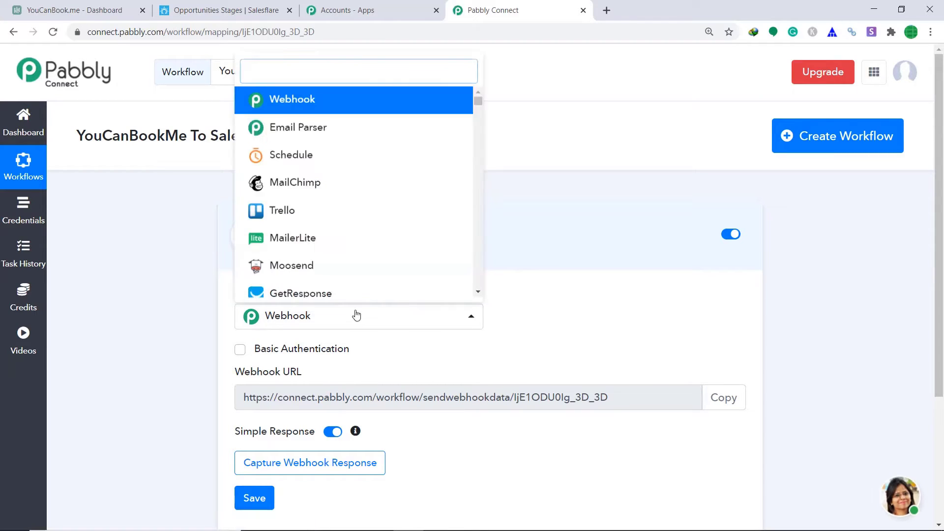
{"action": "type", "text": "you"}
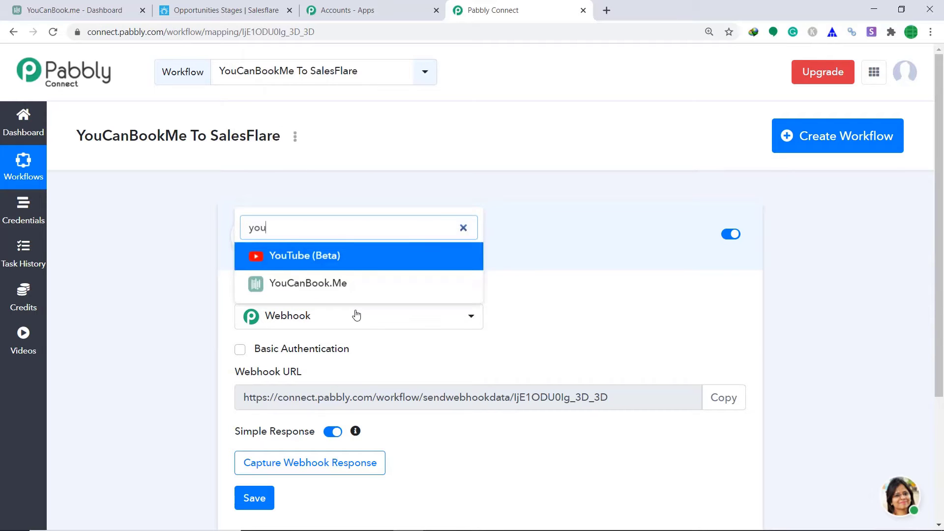
{"action": "left_click", "coordinate": [350, 288]}
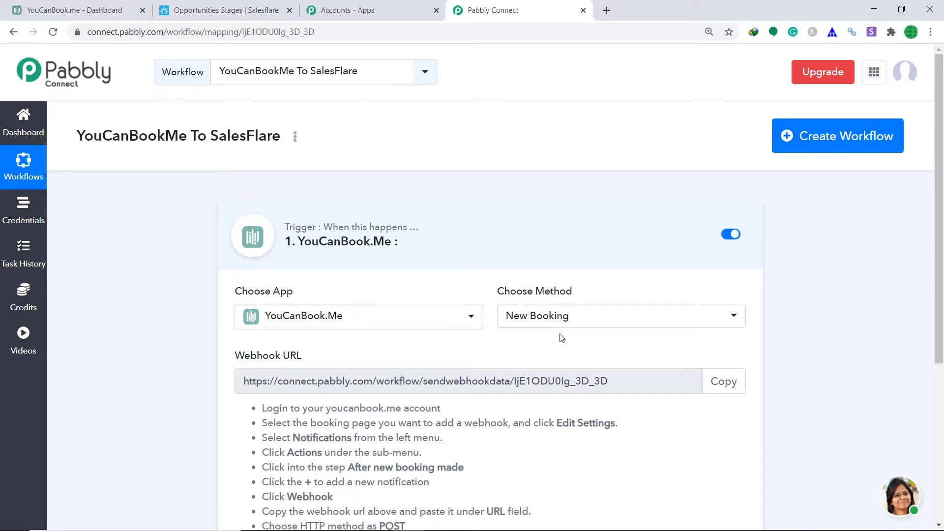
{"action": "scroll", "coordinate": [561, 335], "scroll_direction": "down", "scroll_amount": 1}
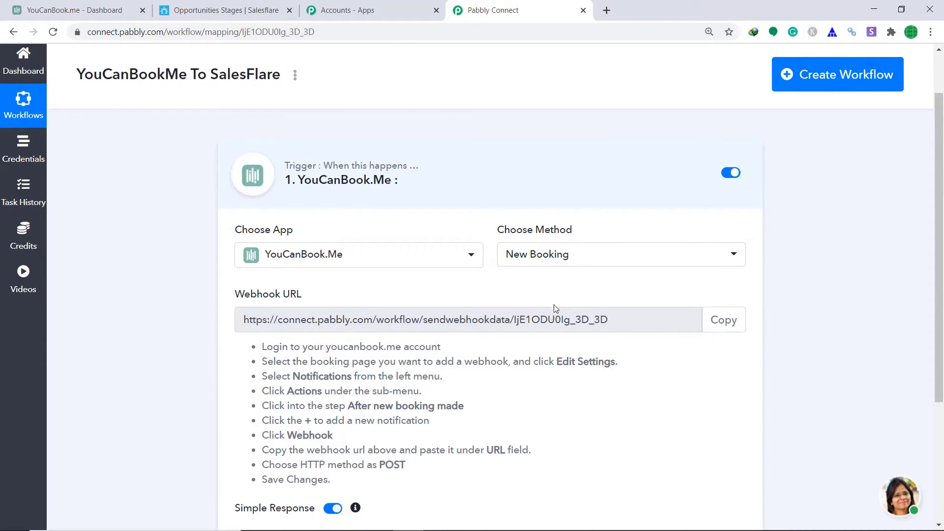
Add a Webhook action 'Booking created API call' under After new booking made on Rush Bookings.
{"action": "left_click", "coordinate": [51, 6]}
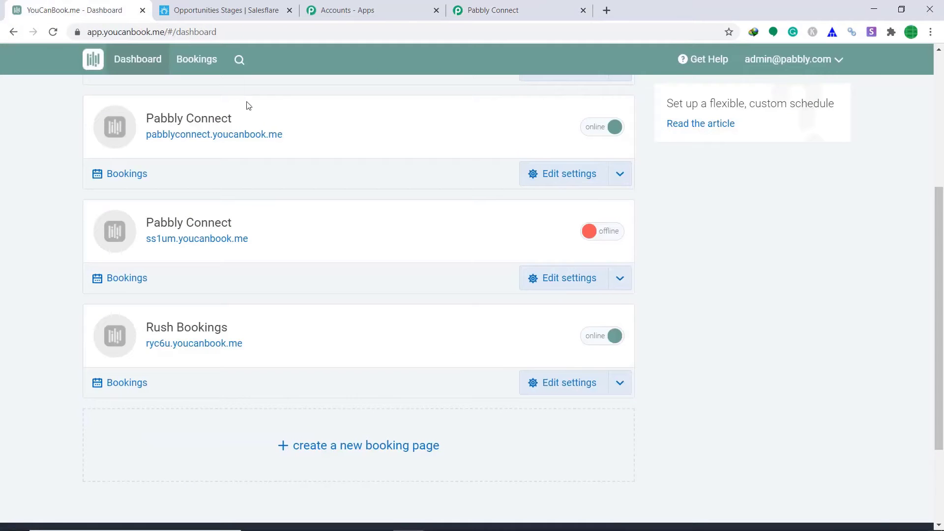
{"action": "scroll", "coordinate": [295, 276], "scroll_direction": "up", "scroll_amount": 5}
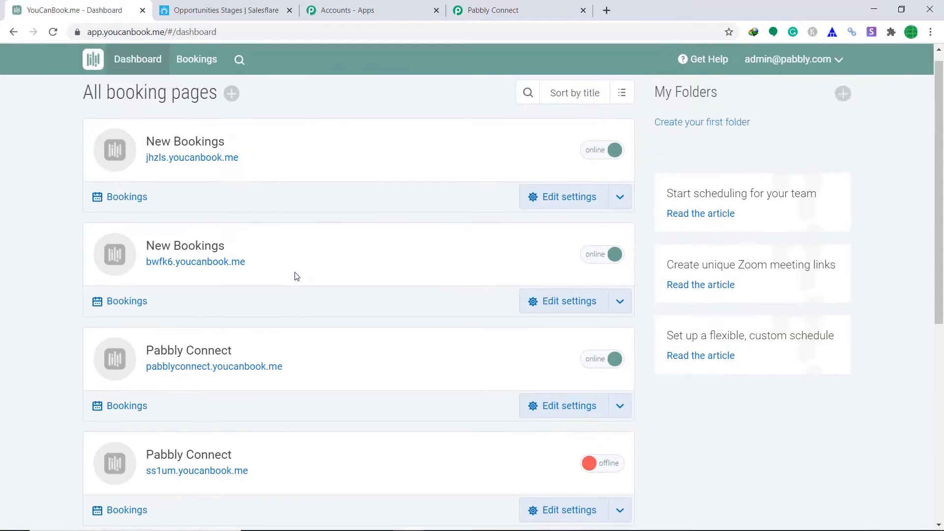
{"action": "scroll", "coordinate": [298, 237], "scroll_direction": "down", "scroll_amount": 2}
{"action": "scroll", "coordinate": [298, 238], "scroll_direction": "down", "scroll_amount": 5}
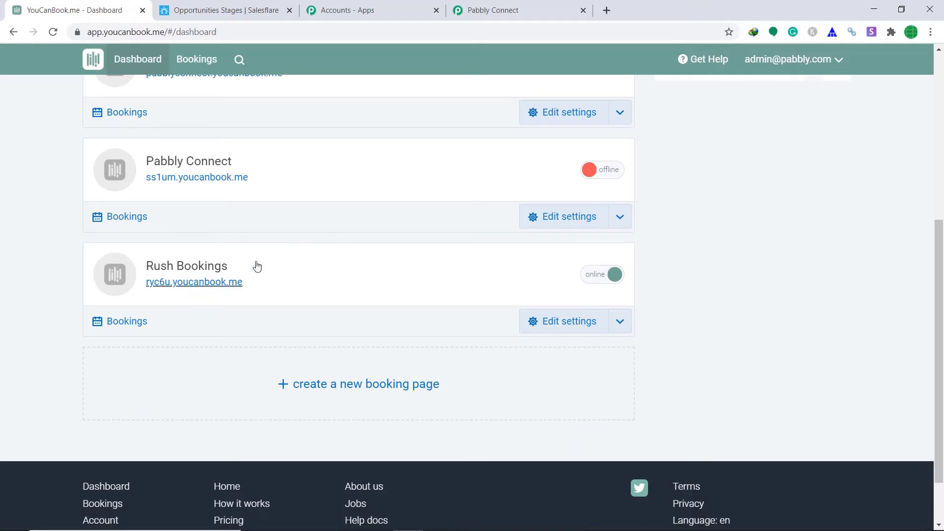
{"action": "left_click", "coordinate": [185, 268]}
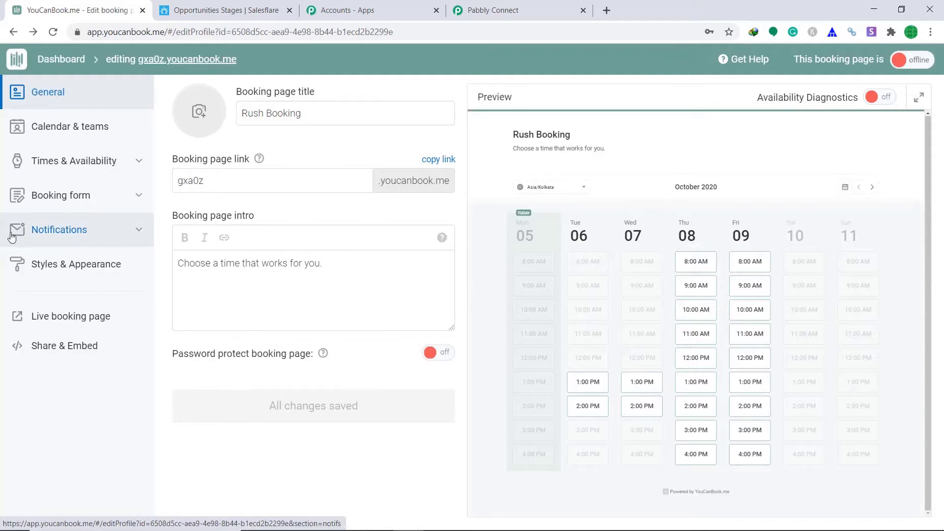
{"action": "left_click", "coordinate": [55, 235]}
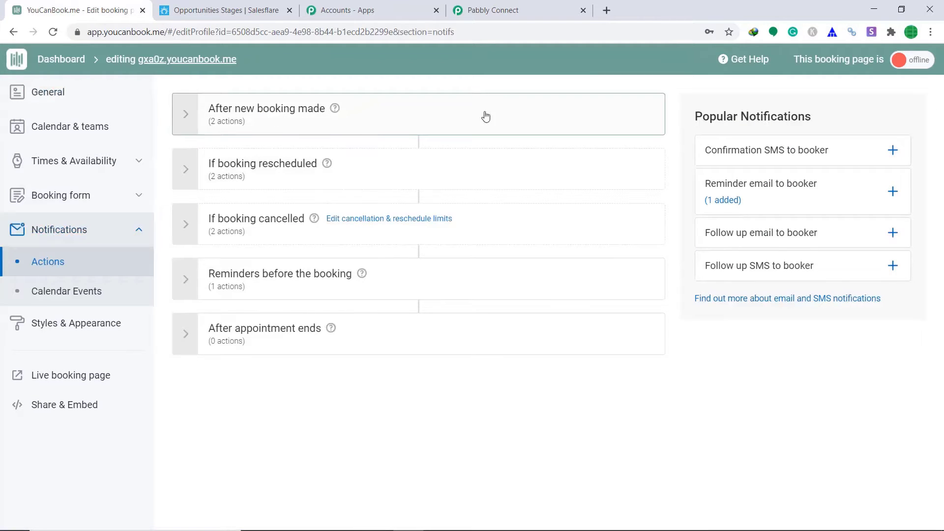
{"action": "left_click", "coordinate": [384, 115]}
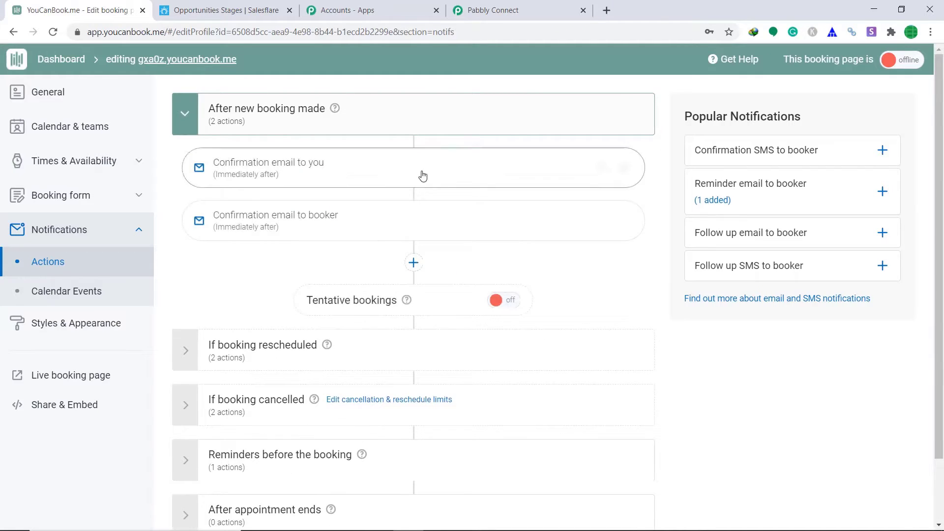
{"action": "left_click", "coordinate": [413, 262]}
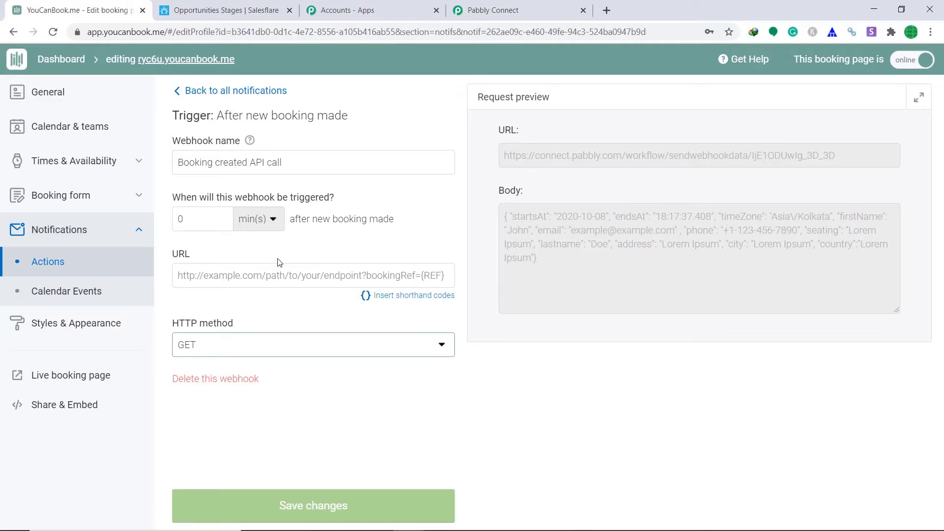
Paste the Pabbly webhook URL into the YouCanBook.me webhook URL field.
{"action": "left_click", "coordinate": [512, 9]}
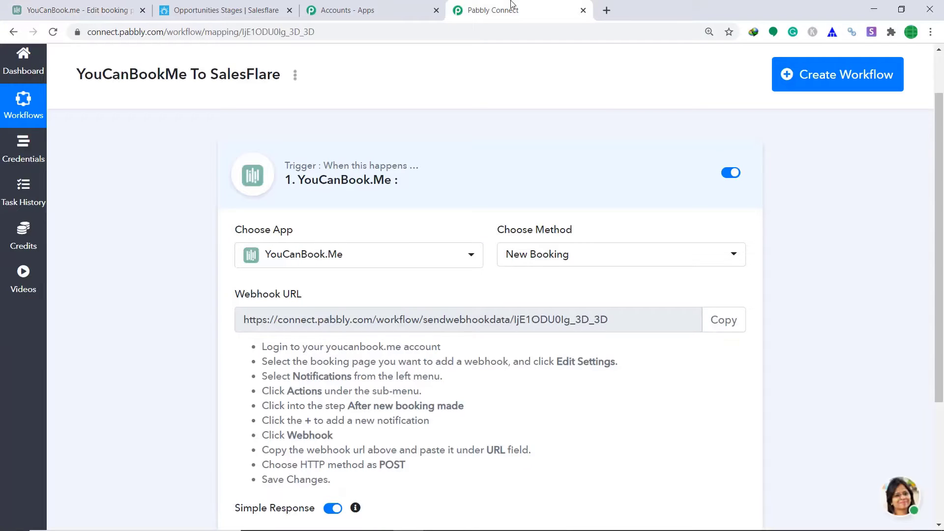
{"action": "left_click", "coordinate": [724, 320]}
{"action": "key", "text": "ctrl+c"}
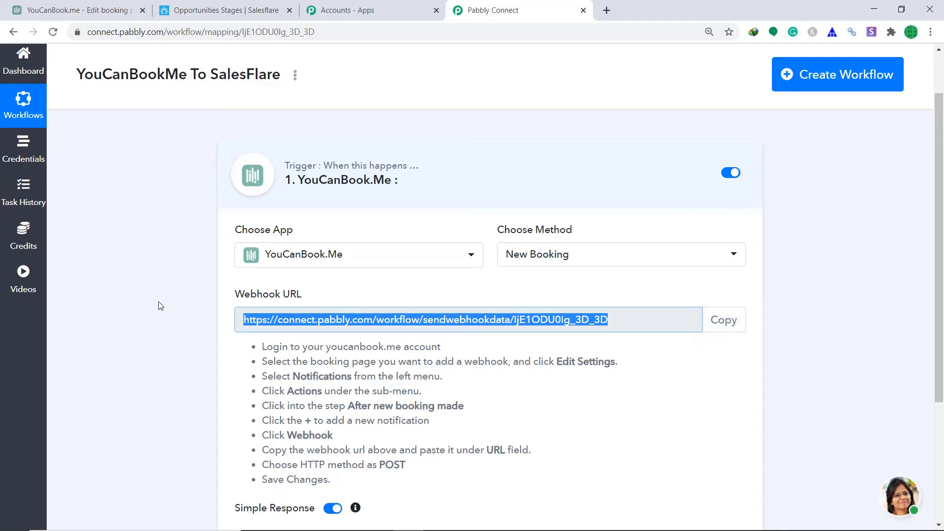
{"action": "left_click", "coordinate": [74, 9]}
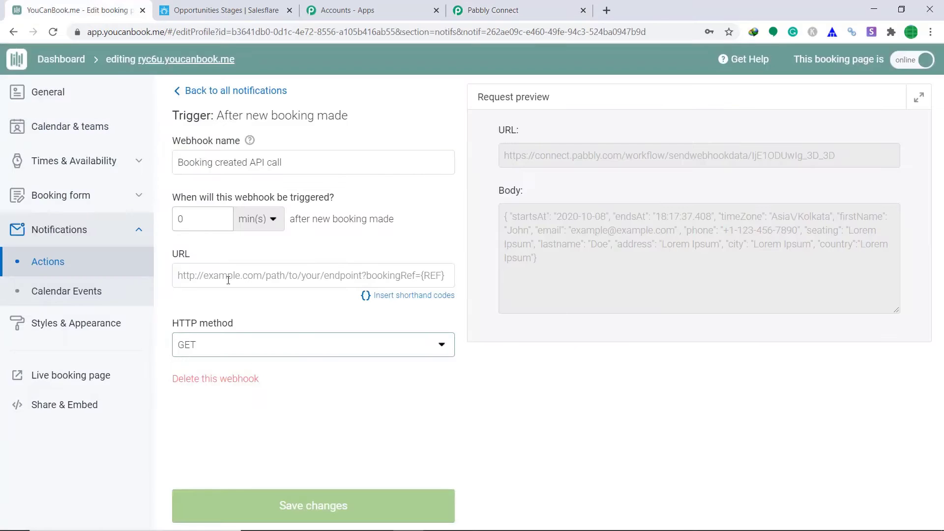
{"action": "left_click", "coordinate": [231, 276]}
{"action": "right_click", "coordinate": [230, 276]}
{"action": "left_click", "coordinate": [260, 370]}
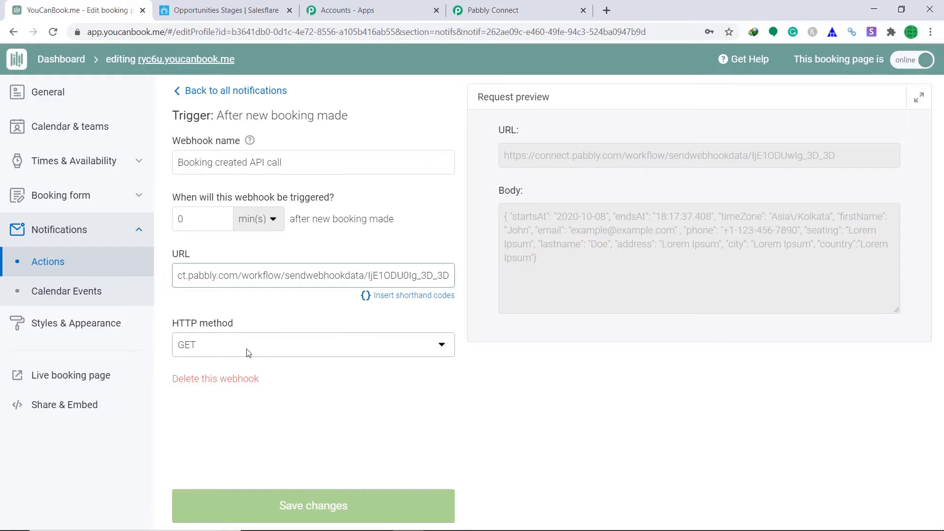
Set the webhook's HTTP method to POST and save the changes.
{"action": "left_click", "coordinate": [247, 352]}
{"action": "left_click", "coordinate": [235, 378]}
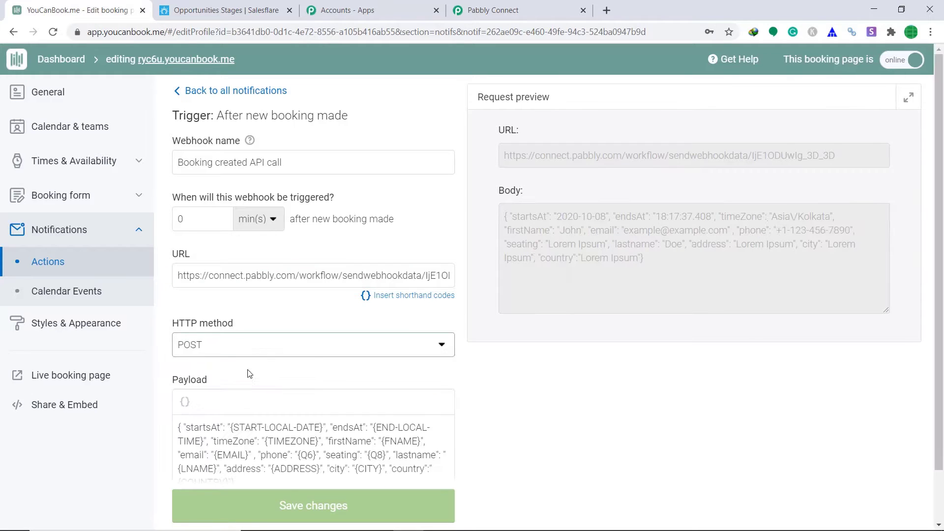
{"action": "scroll", "coordinate": [365, 333], "scroll_direction": "down", "scroll_amount": 2}
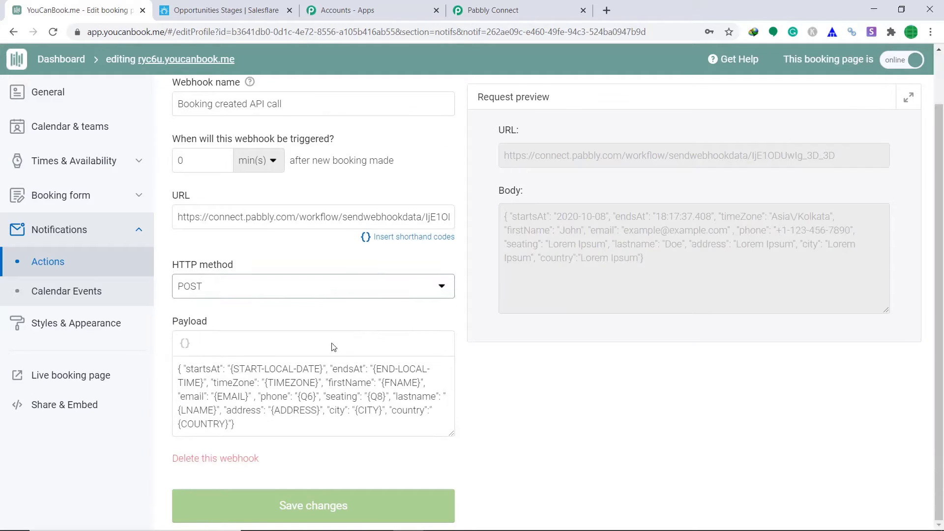
{"action": "left_click", "coordinate": [319, 506]}
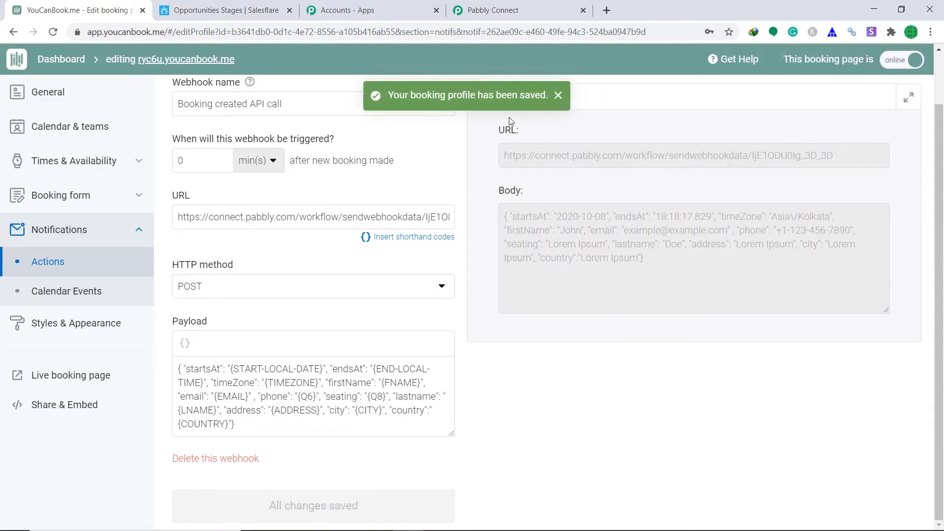
{"action": "left_click", "coordinate": [558, 96]}
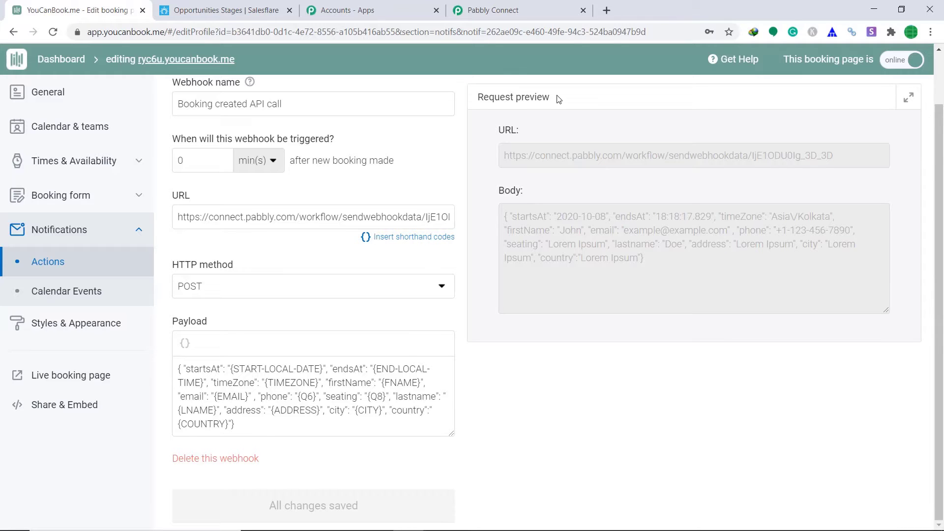
{"action": "left_click", "coordinate": [533, 7]}
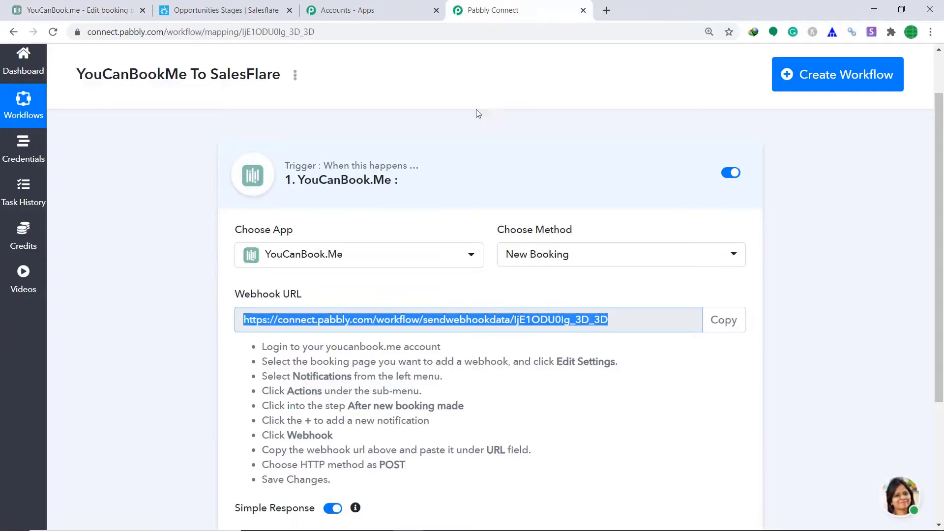
Put the Pabbly trigger into Waiting For Webhook Response, then return to YouCanBook.me.
{"action": "scroll", "coordinate": [588, 199], "scroll_direction": "down", "scroll_amount": 1}
{"action": "scroll", "coordinate": [588, 199], "scroll_direction": "down", "scroll_amount": 3}
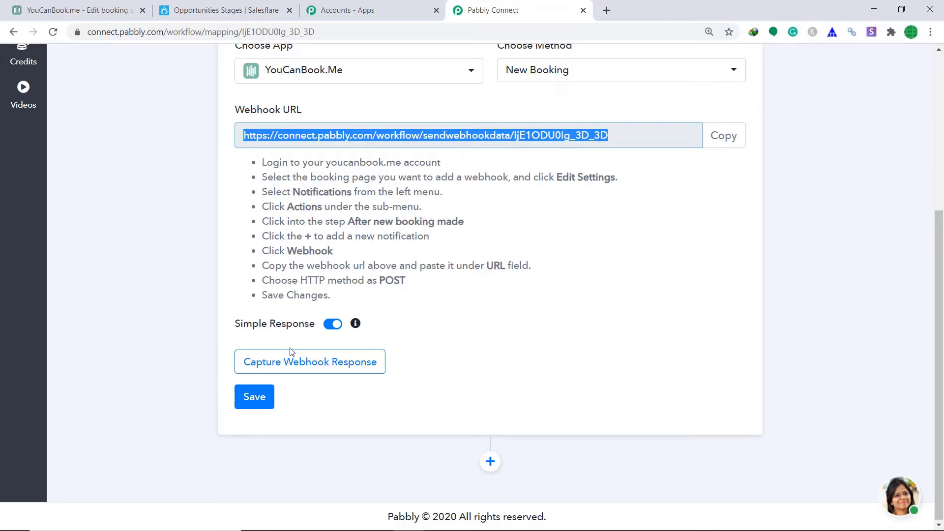
{"action": "left_click", "coordinate": [367, 365]}
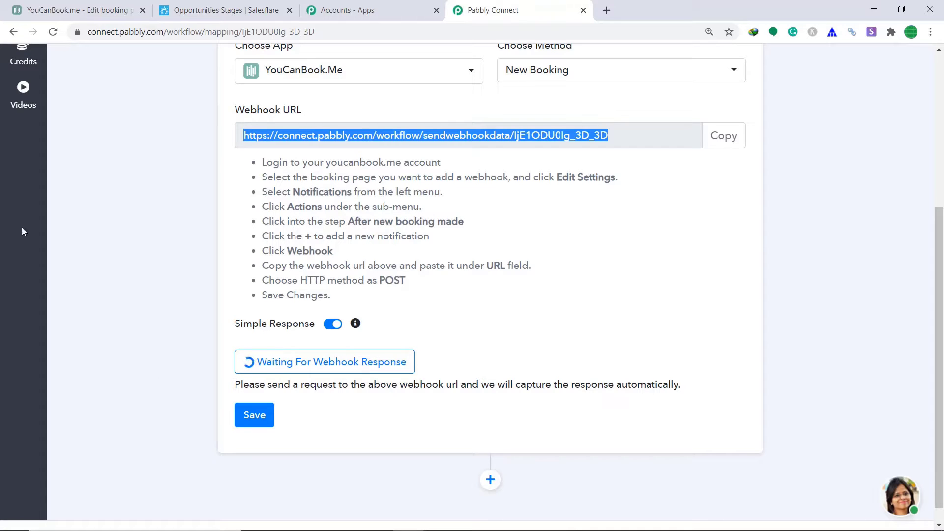
{"action": "left_click", "coordinate": [130, 18]}
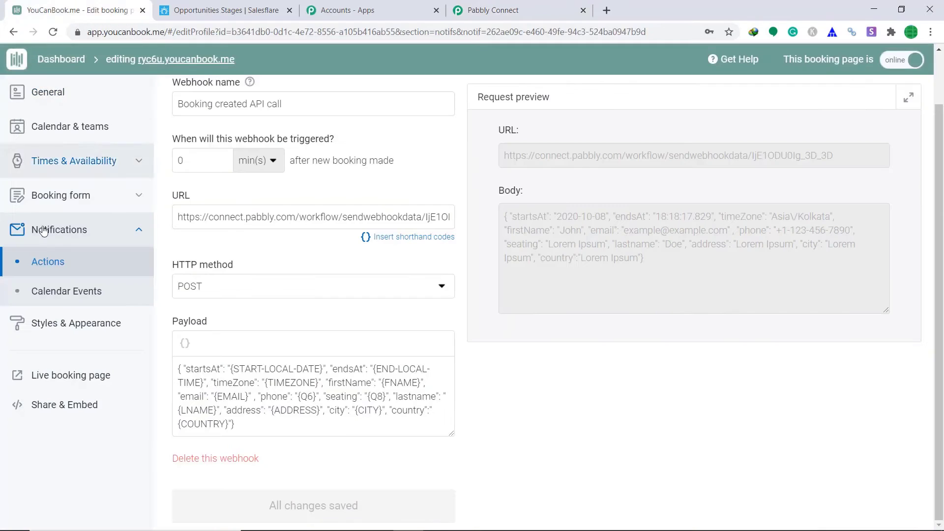
On the live booking page, pick Tuesday October 6, 1:00 PM and autofill name and address.
{"action": "left_click", "coordinate": [82, 379]}
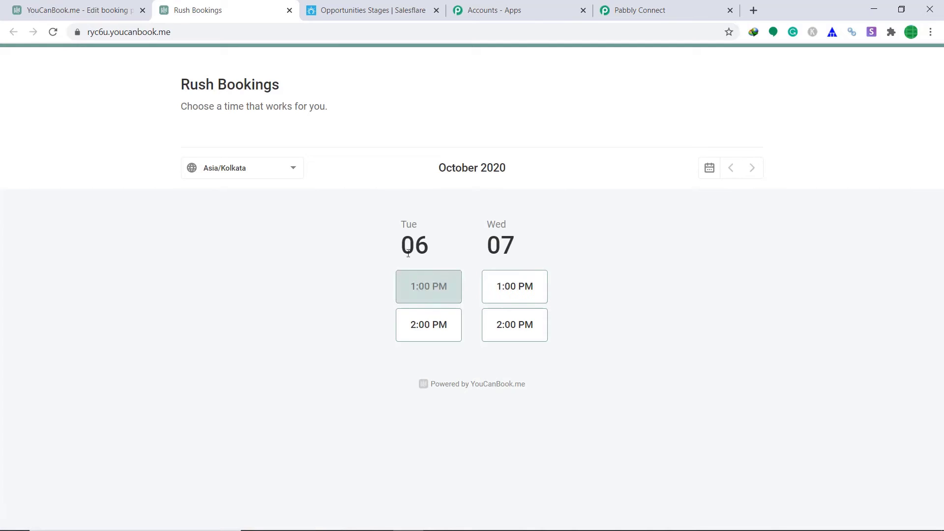
{"action": "left_click", "coordinate": [427, 294]}
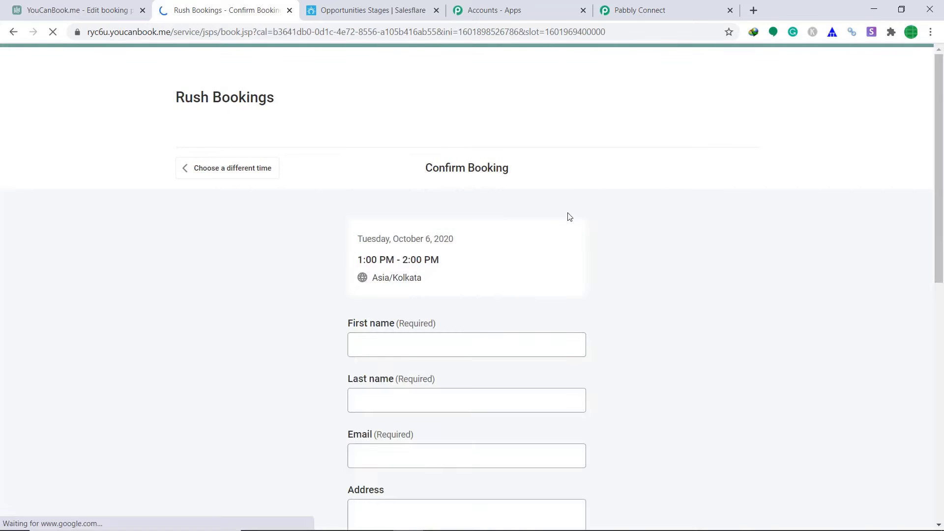
{"action": "scroll", "coordinate": [425, 295], "scroll_direction": "down", "scroll_amount": 1}
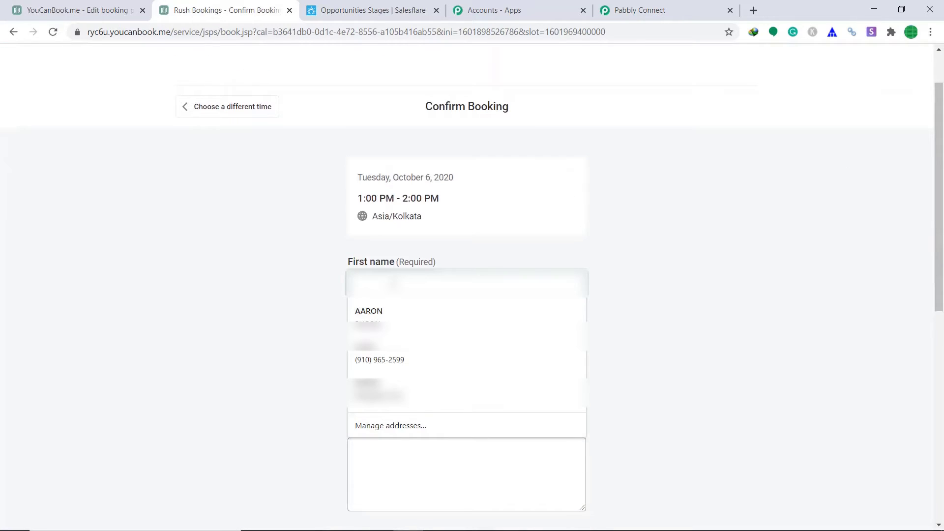
{"action": "left_click", "coordinate": [388, 312]}
{"action": "scroll", "coordinate": [597, 251], "scroll_direction": "down", "scroll_amount": 3}
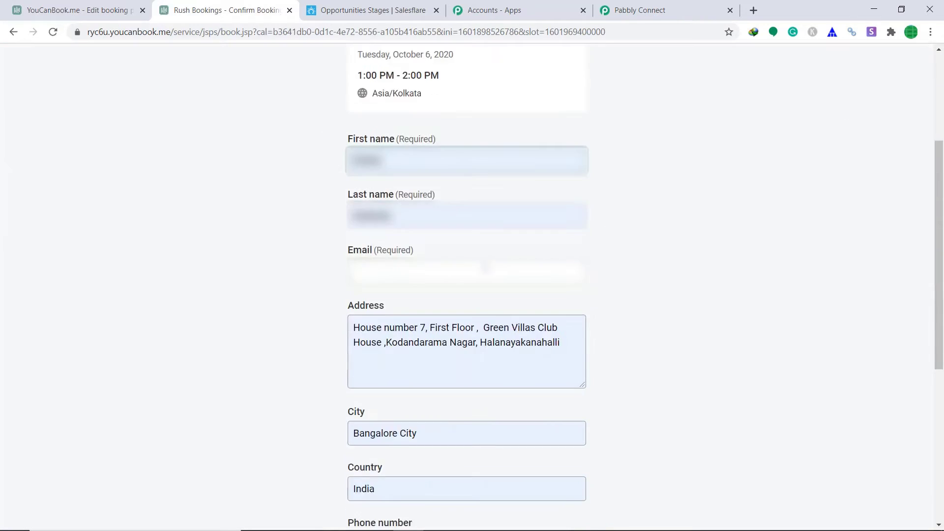
Enter the booker's e-mail, choose seating red, pass reCAPTCHA and confirm the booking.
{"action": "left_click", "coordinate": [420, 270]}
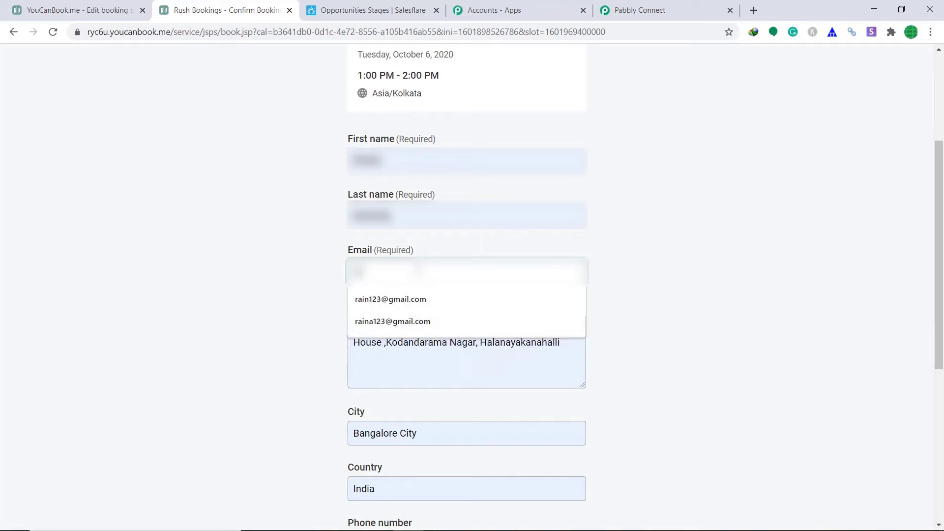
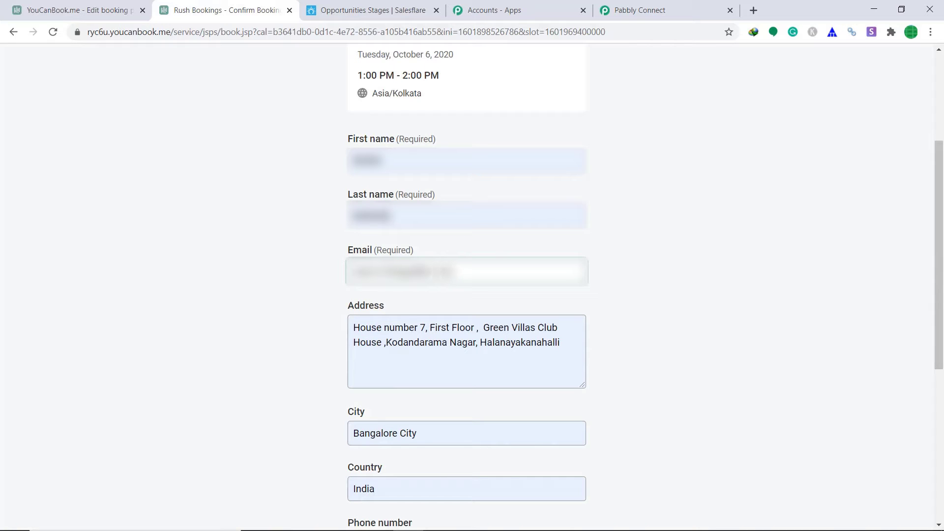
{"action": "scroll", "coordinate": [418, 305], "scroll_direction": "down", "scroll_amount": 5}
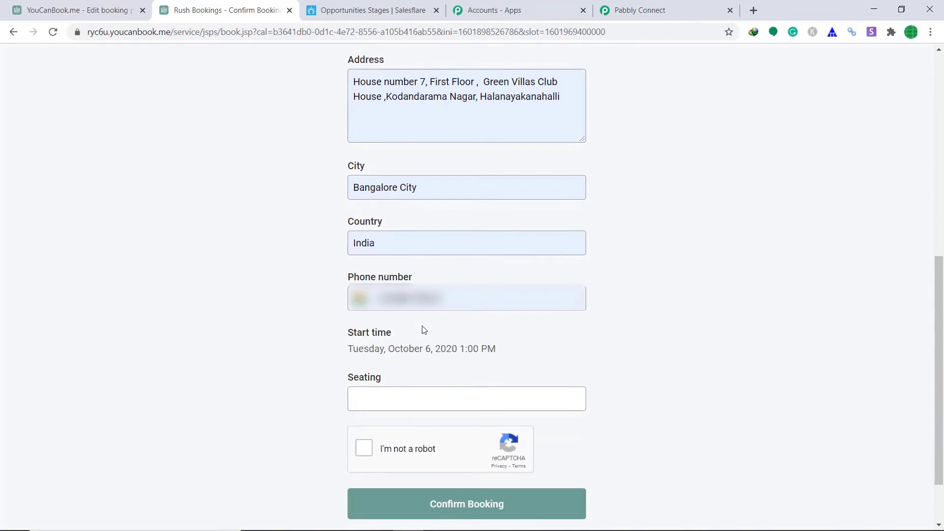
{"action": "left_click", "coordinate": [410, 392]}
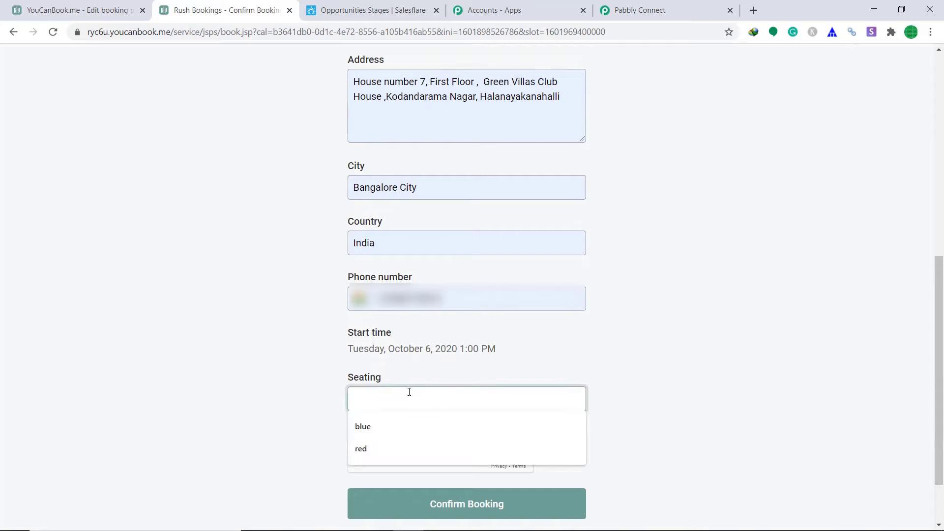
{"action": "left_click", "coordinate": [381, 453]}
{"action": "scroll", "coordinate": [380, 386], "scroll_direction": "down", "scroll_amount": 1}
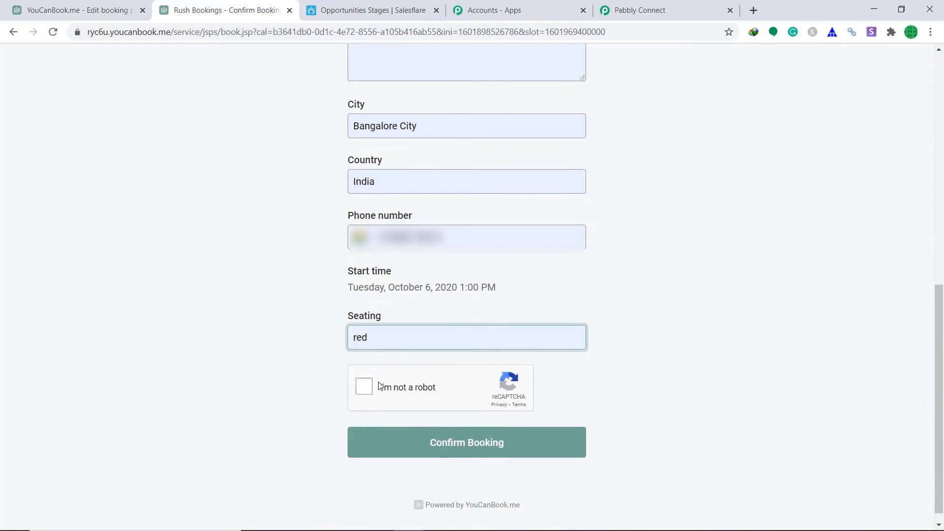
{"action": "left_click", "coordinate": [364, 387]}
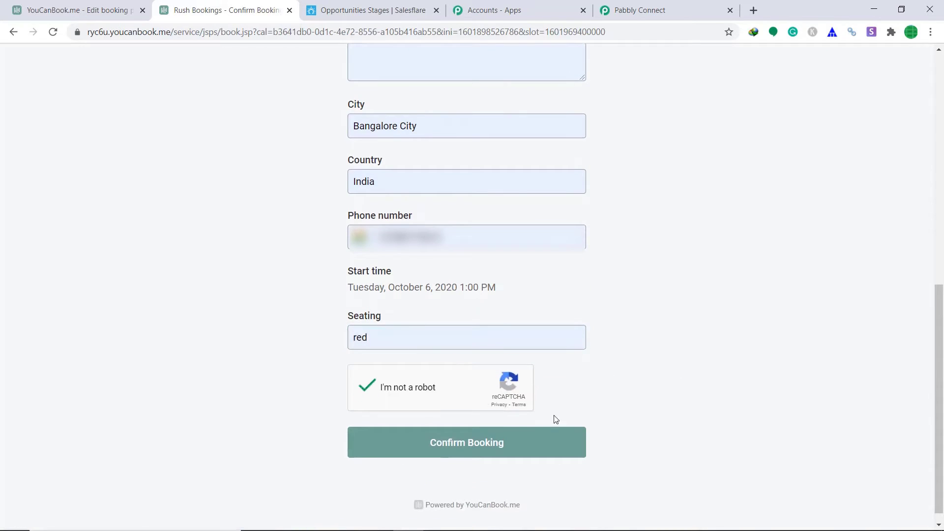
{"action": "left_click", "coordinate": [508, 449]}
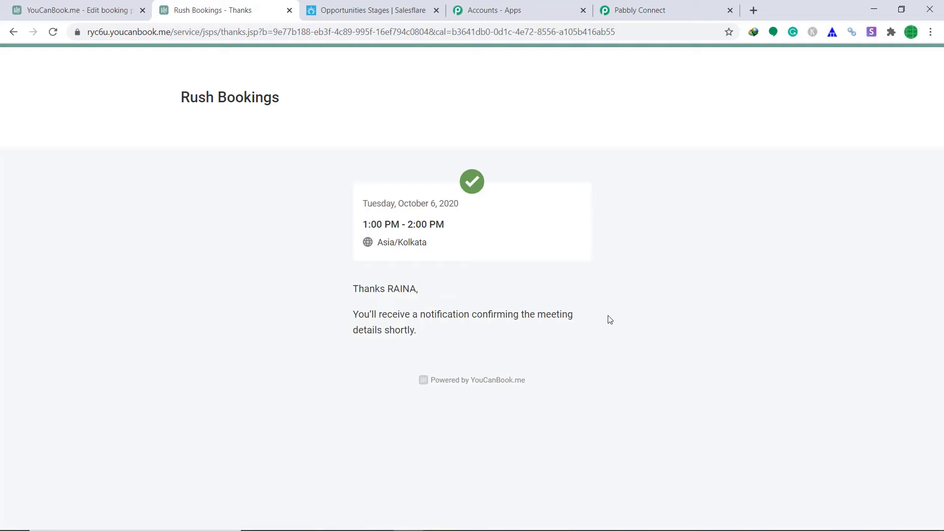
{"action": "left_click", "coordinate": [658, 7]}
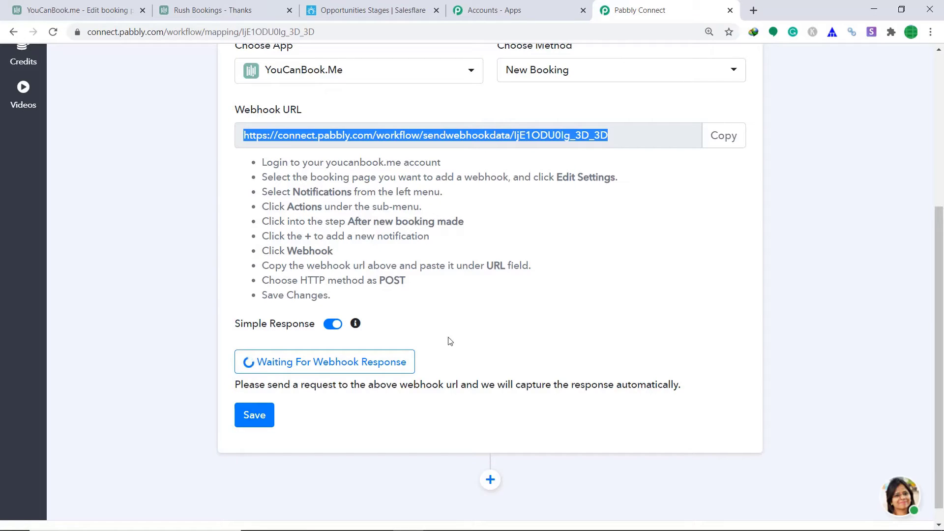
Scroll through the captured webhook fields from startsAt down to seating, address, city and country.
{"action": "scroll", "coordinate": [484, 333], "scroll_direction": "down", "scroll_amount": 3}
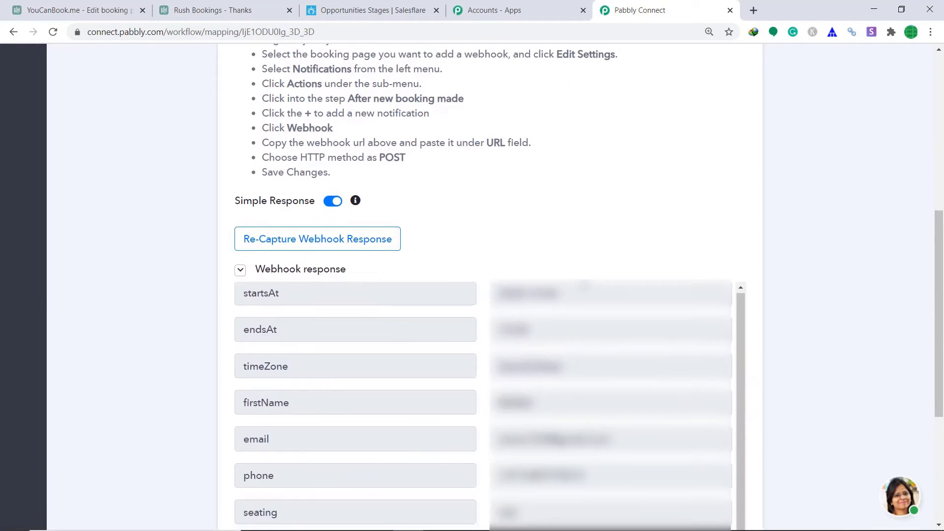
{"action": "scroll", "coordinate": [382, 361], "scroll_direction": "down", "scroll_amount": 2}
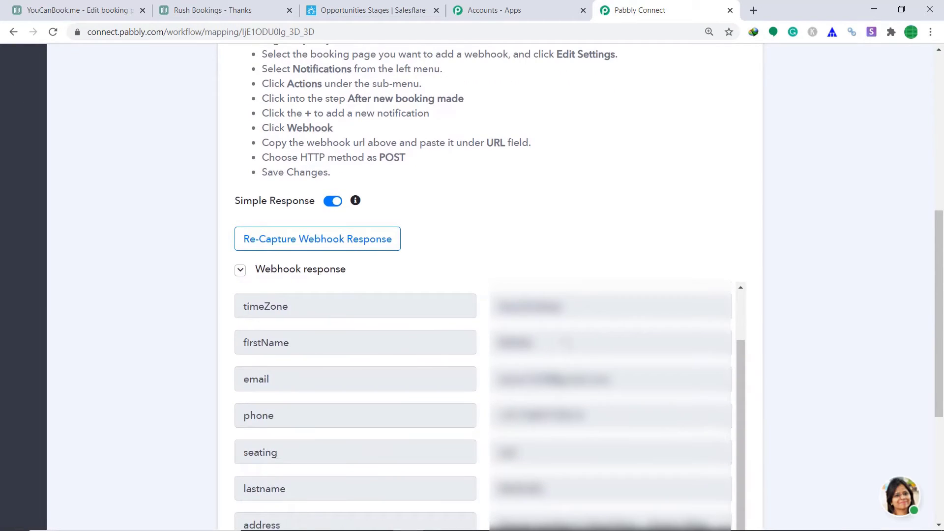
{"action": "scroll", "coordinate": [677, 356], "scroll_direction": "down", "scroll_amount": 3}
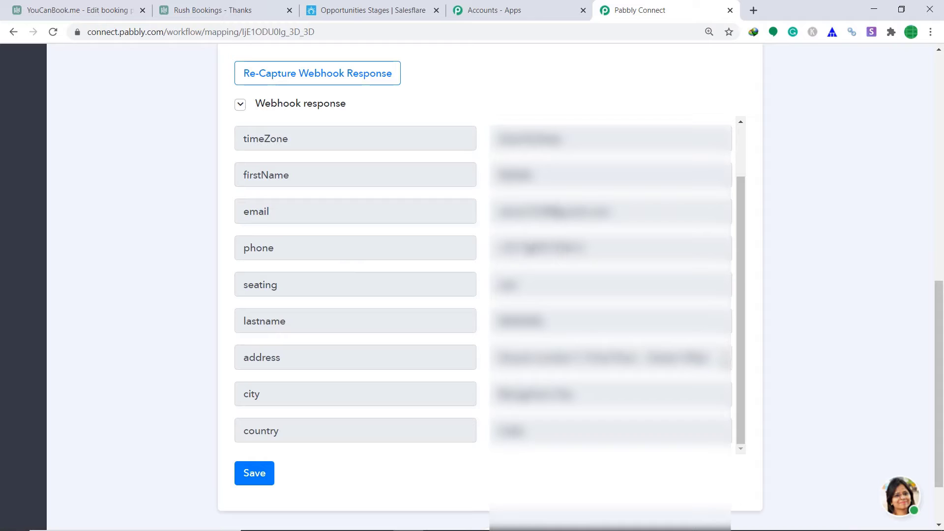
{"action": "scroll", "coordinate": [597, 241], "scroll_direction": "down", "scroll_amount": 1}
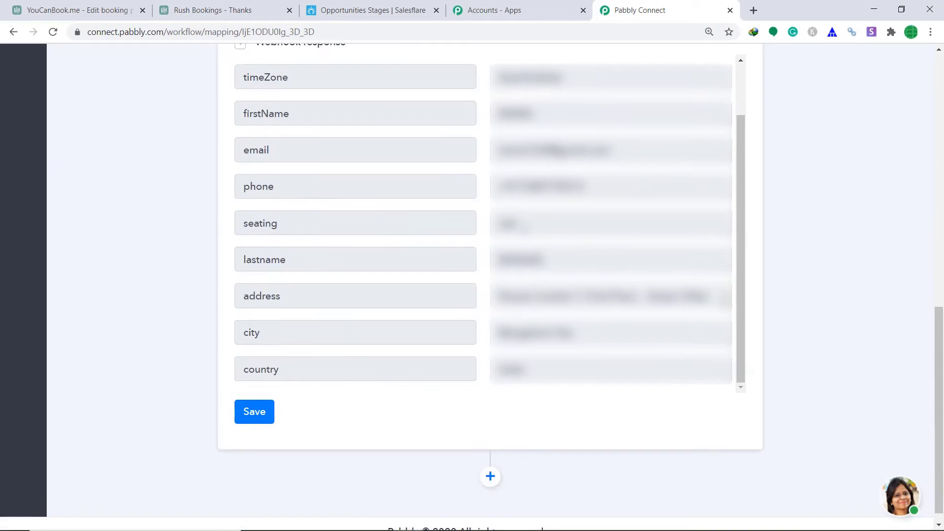
{"action": "scroll", "coordinate": [490, 285], "scroll_direction": "down", "scroll_amount": 1}
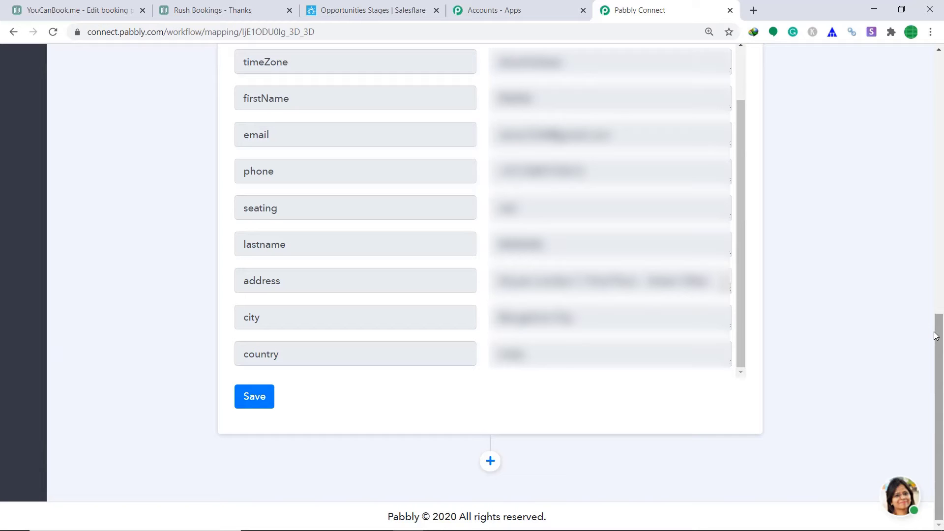
Open Salesflare's field customization settings for contacts.
{"action": "left_click", "coordinate": [382, 6]}
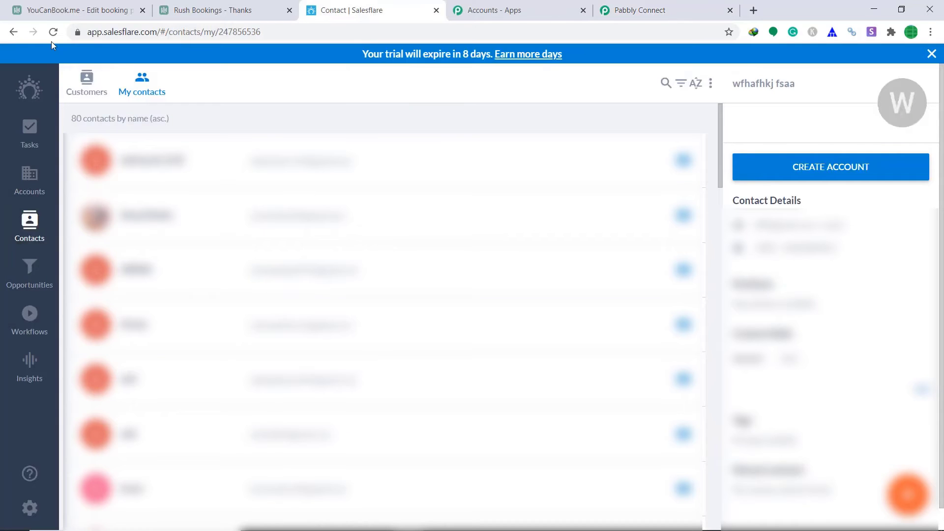
{"action": "left_click", "coordinate": [29, 507]}
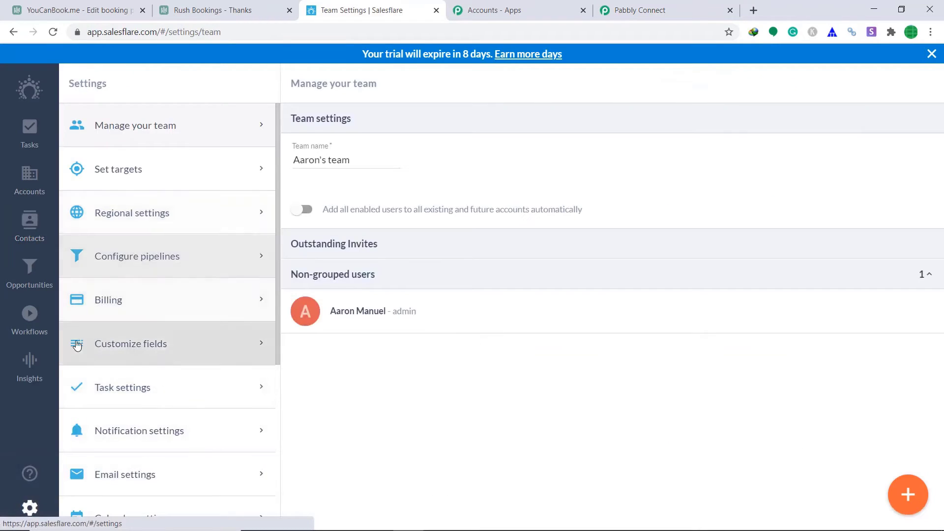
{"action": "left_click", "coordinate": [116, 350]}
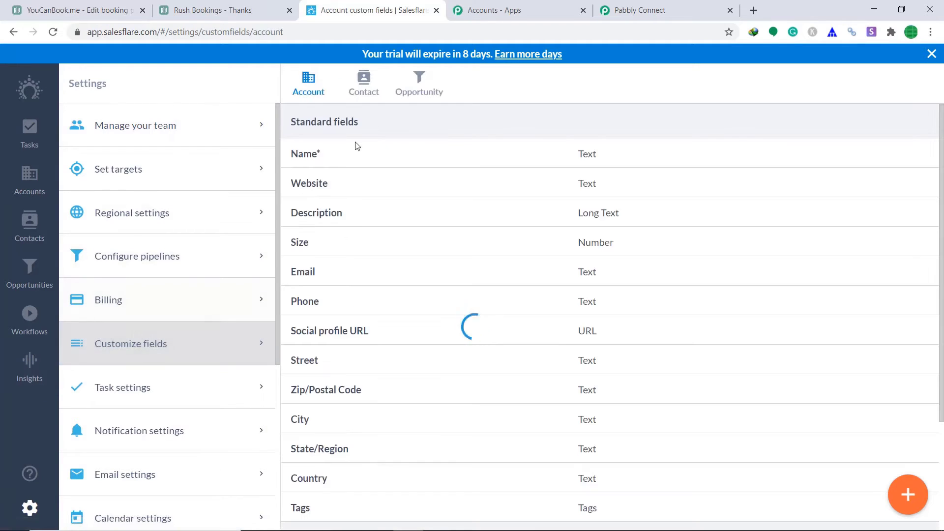
{"action": "left_click", "coordinate": [366, 91]}
{"action": "scroll", "coordinate": [563, 247], "scroll_direction": "down", "scroll_amount": 1}
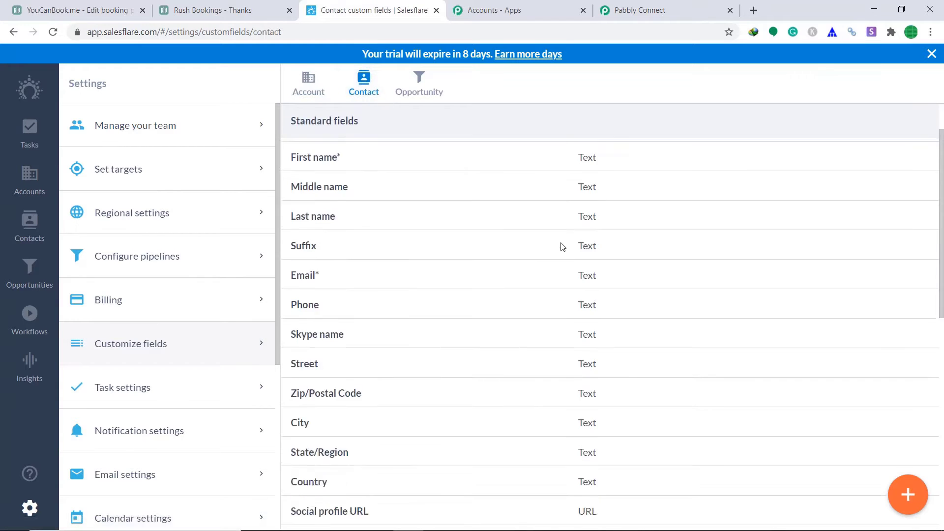
{"action": "scroll", "coordinate": [563, 247], "scroll_direction": "down", "scroll_amount": 5}
{"action": "scroll", "coordinate": [763, 362], "scroll_direction": "down", "scroll_amount": 5}
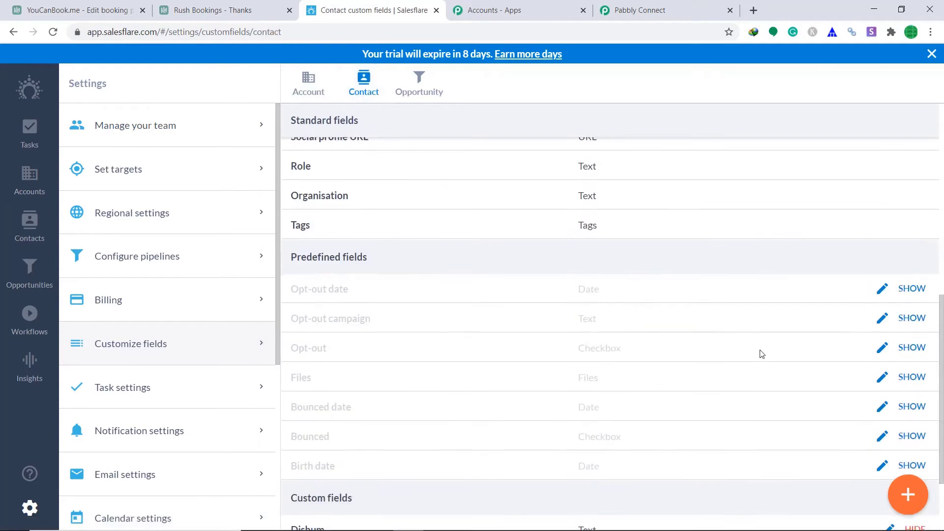
Create a Text-type contact field named 'Seating'.
{"action": "left_click", "coordinate": [908, 495]}
{"action": "left_click", "coordinate": [315, 158]}
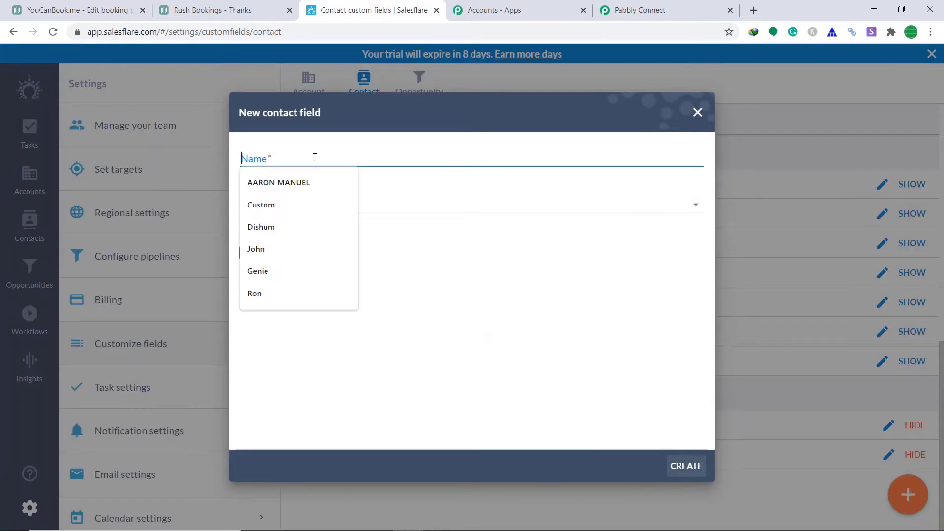
{"action": "type", "text": "Sea"}
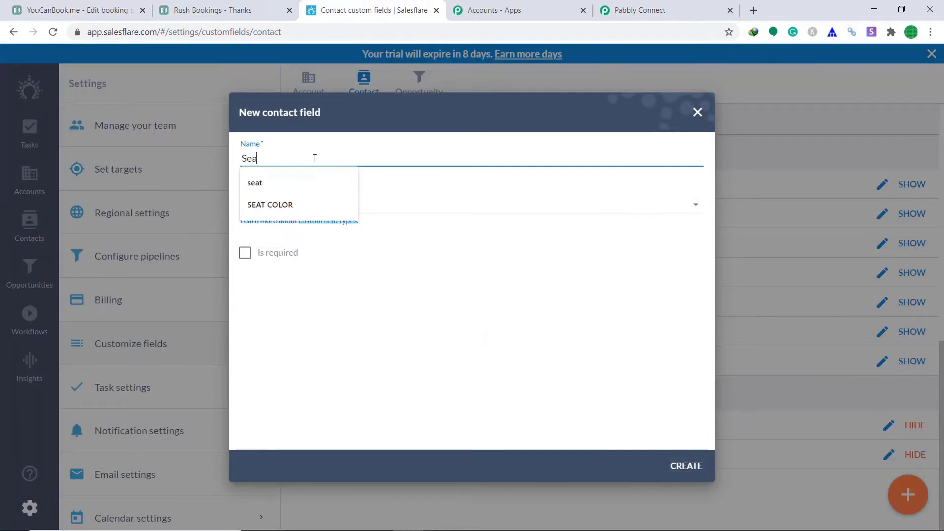
{"action": "type", "text": "ting"}
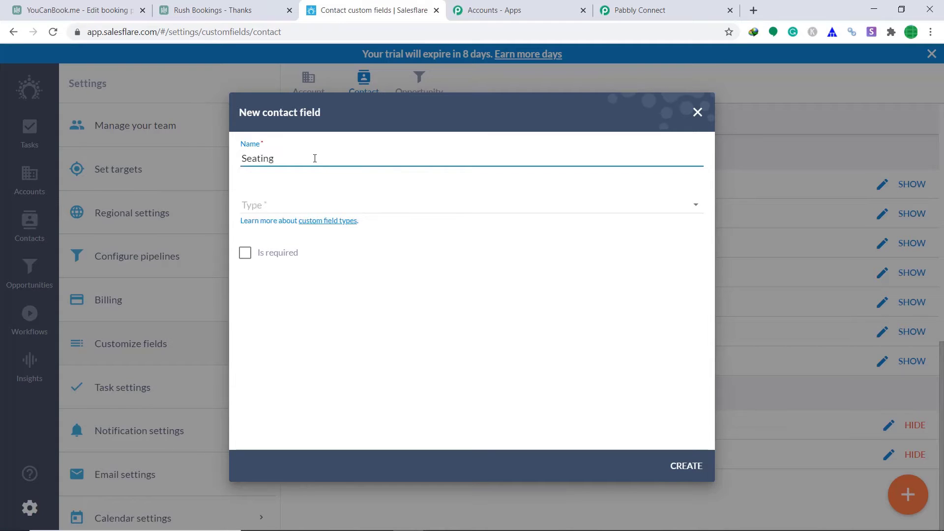
{"action": "left_click", "coordinate": [303, 206]}
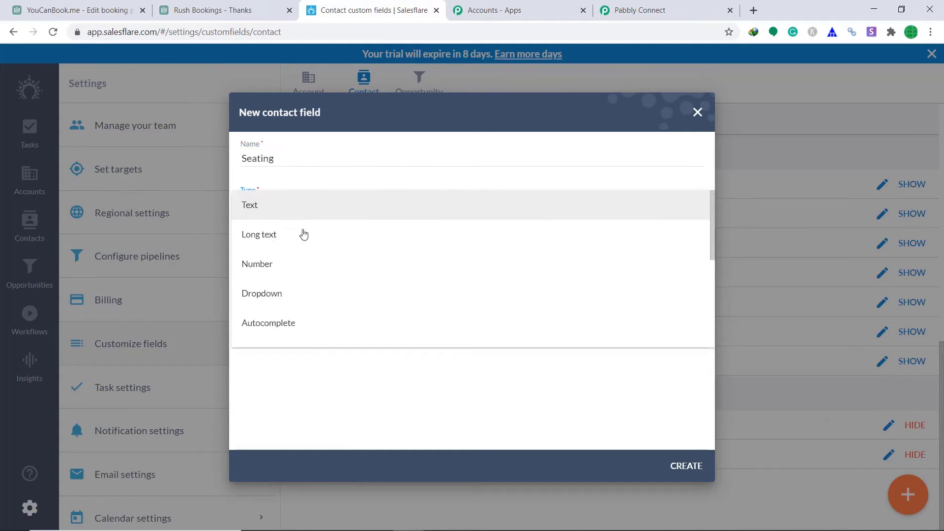
{"action": "left_click", "coordinate": [308, 215]}
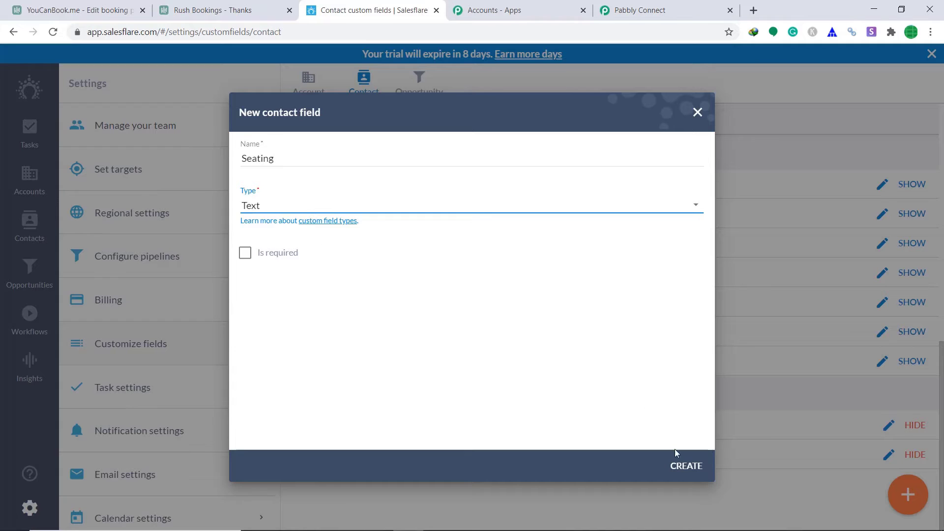
{"action": "left_click", "coordinate": [685, 466]}
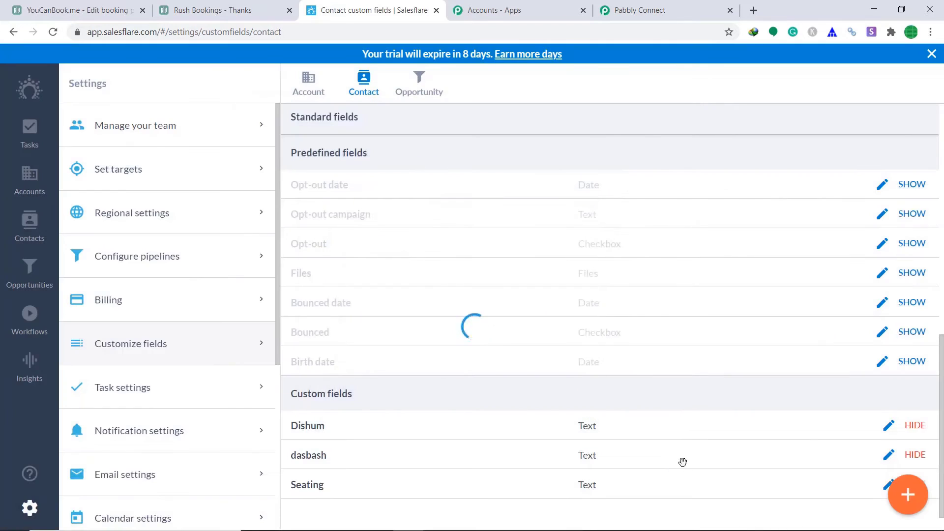
{"action": "scroll", "coordinate": [605, 350], "scroll_direction": "down", "scroll_amount": 1}
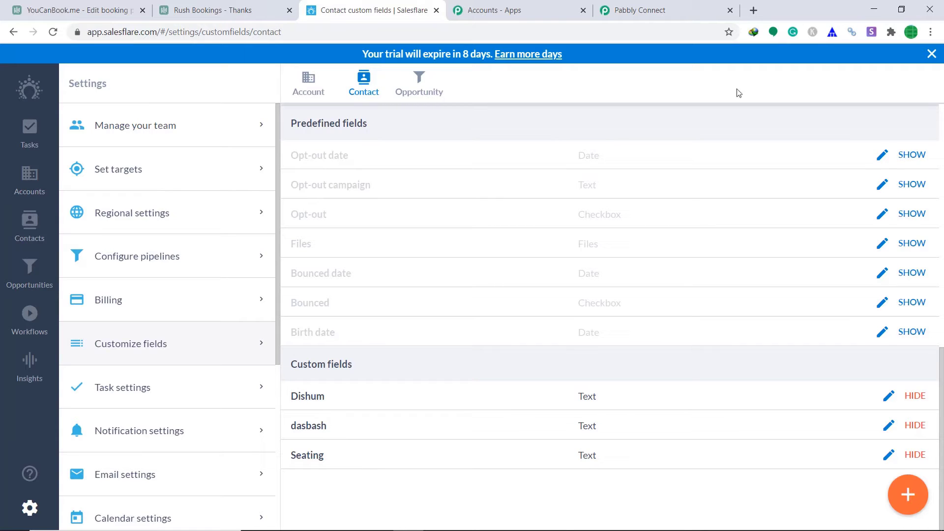
Add a new action step to the workflow with Salesflare as its app.
{"action": "left_click", "coordinate": [674, 6]}
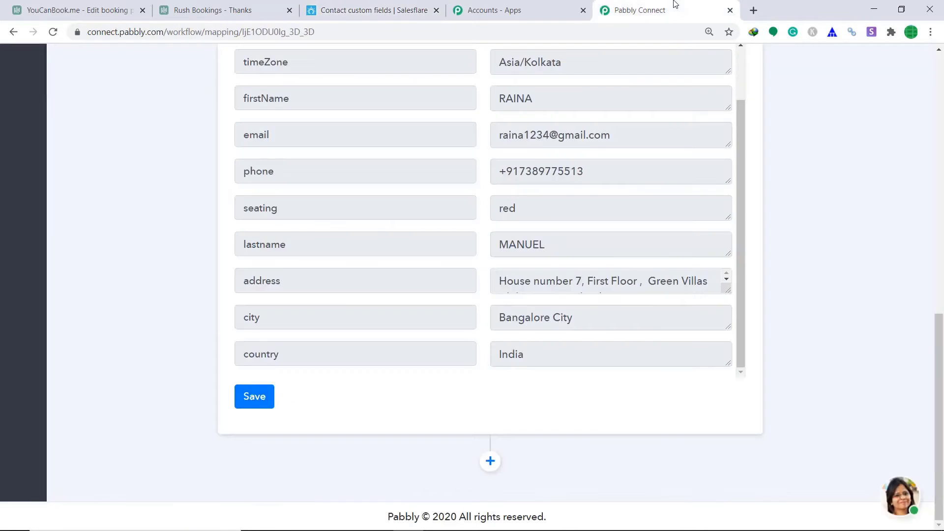
{"action": "left_click", "coordinate": [490, 461]}
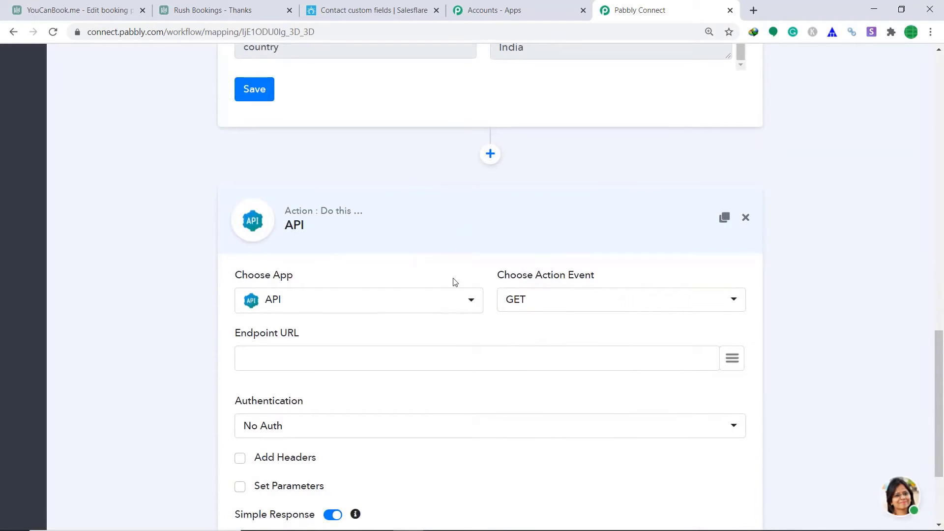
{"action": "left_click", "coordinate": [348, 304]}
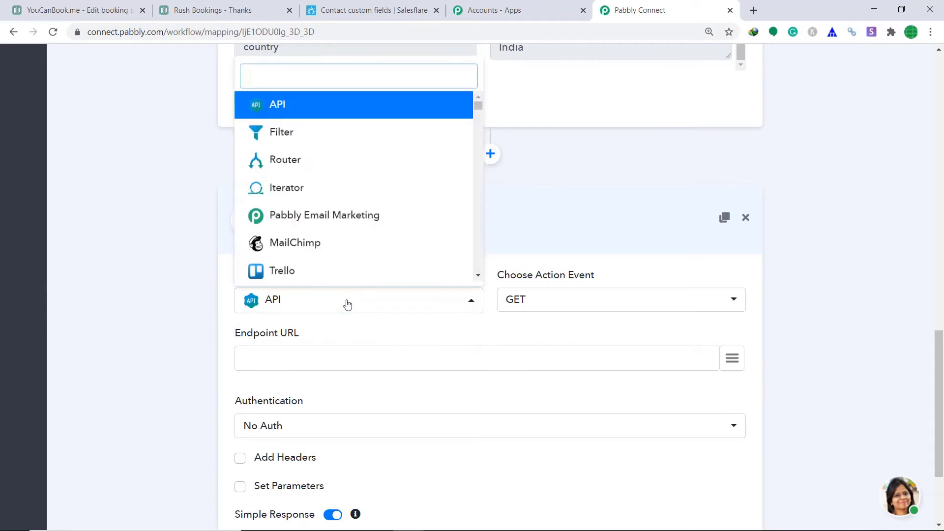
{"action": "type", "text": "sales"}
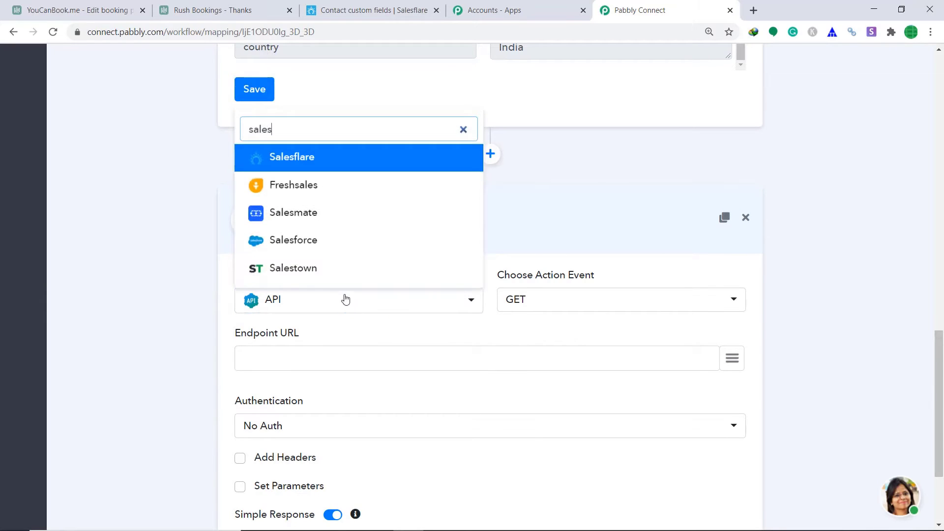
{"action": "left_click", "coordinate": [339, 168]}
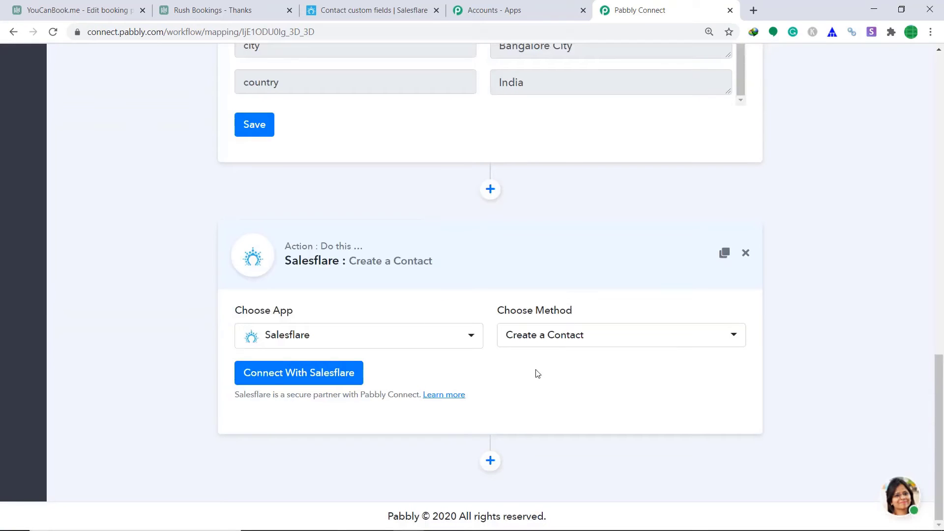
Choose the Get Contacts Custom Fields action and start connecting the Salesflare account.
{"action": "left_click", "coordinate": [565, 335]}
{"action": "scroll", "coordinate": [569, 310], "scroll_direction": "down", "scroll_amount": 3}
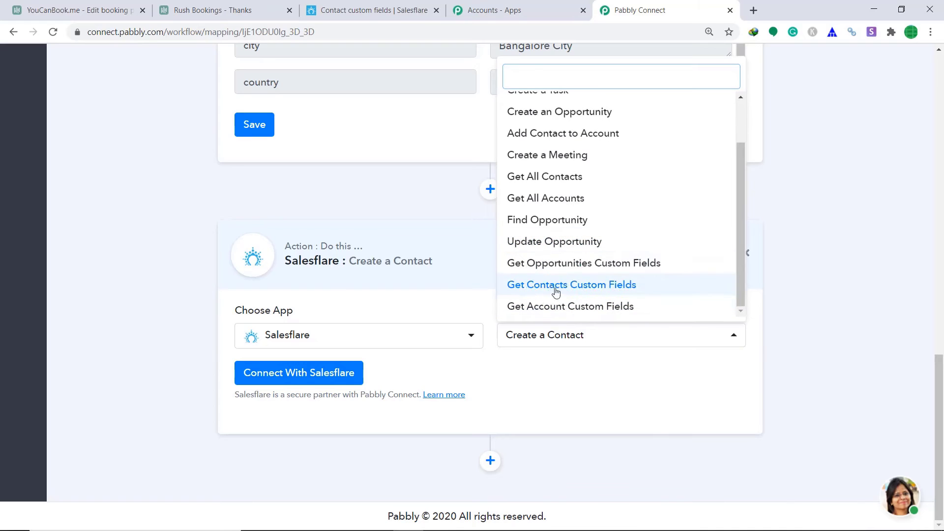
{"action": "left_click", "coordinate": [603, 288]}
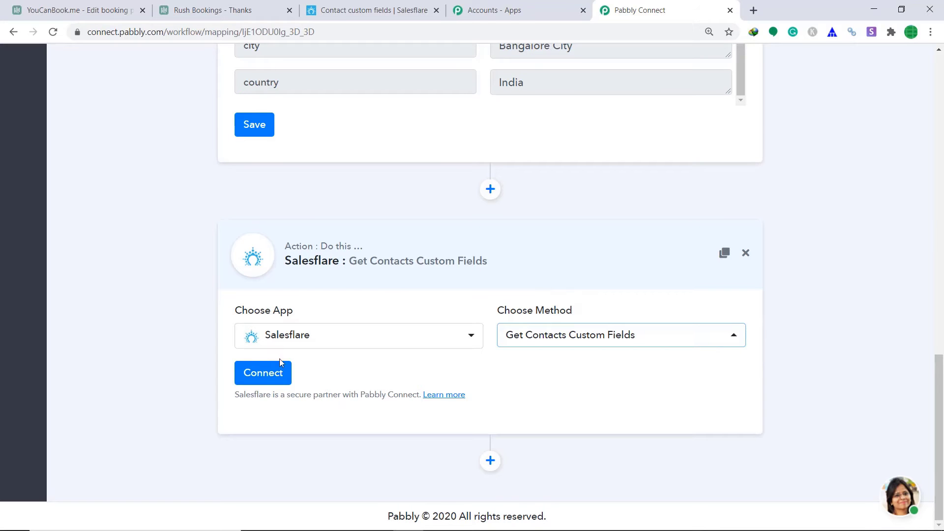
{"action": "left_click", "coordinate": [276, 375]}
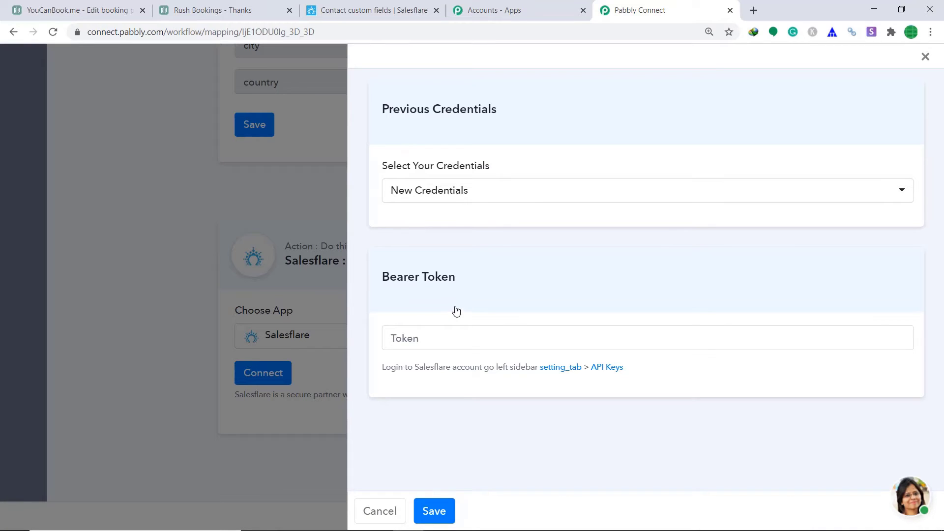
Open the API keys section of Salesflare's settings.
{"action": "left_click", "coordinate": [365, 8]}
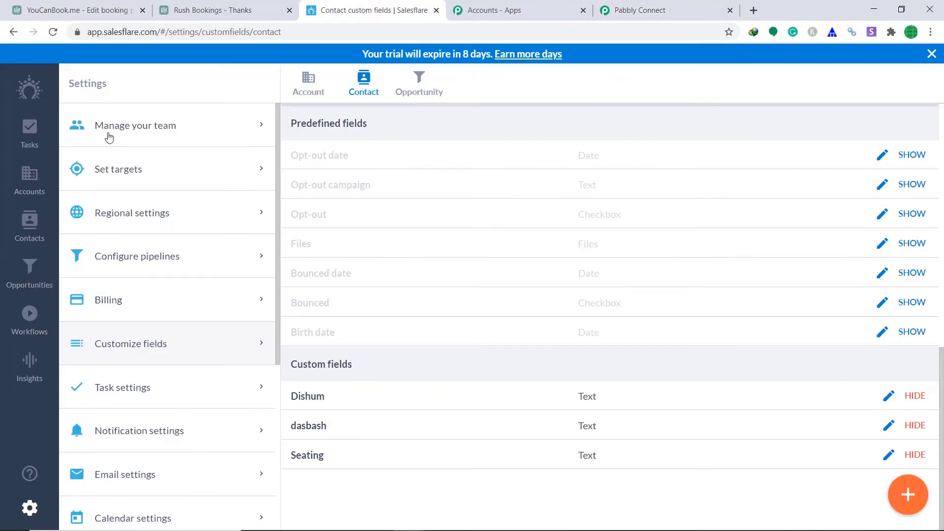
{"action": "left_click", "coordinate": [30, 509]}
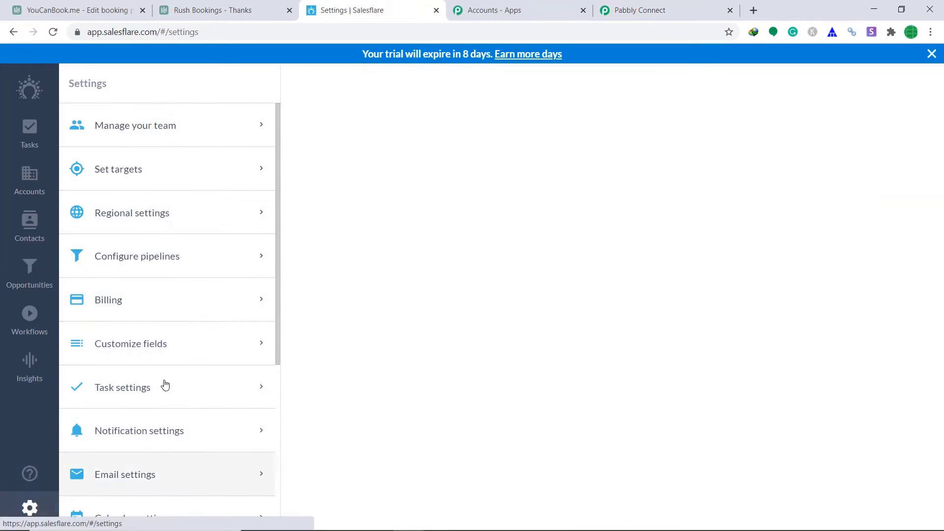
{"action": "scroll", "coordinate": [164, 385], "scroll_direction": "down", "scroll_amount": 4}
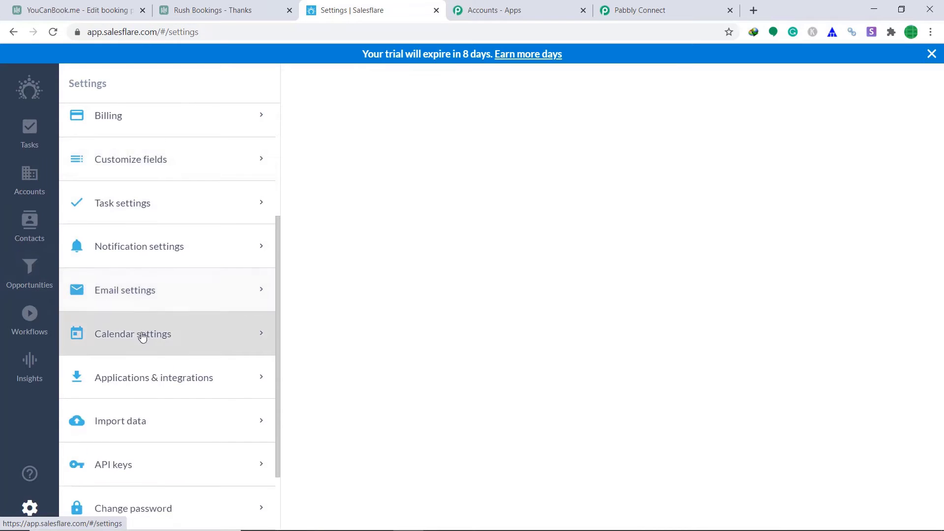
{"action": "scroll", "coordinate": [142, 336], "scroll_direction": "down", "scroll_amount": 2}
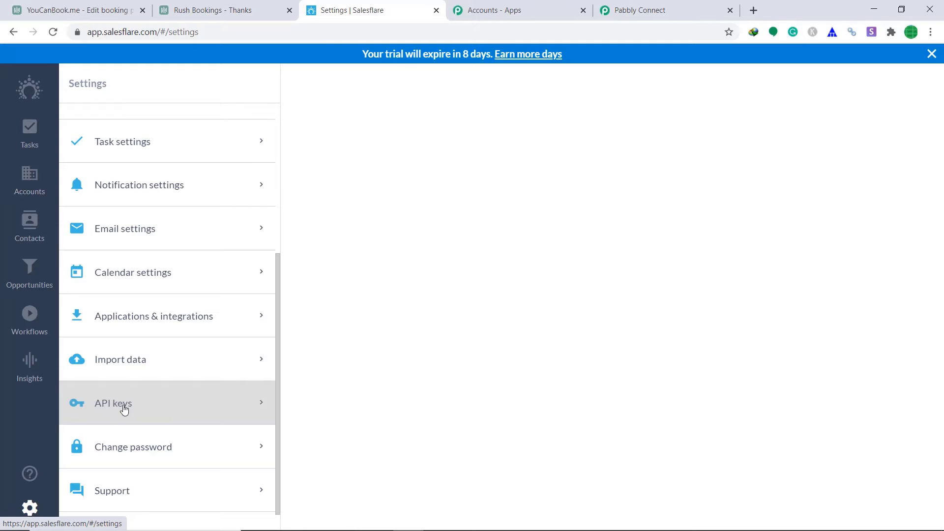
{"action": "left_click", "coordinate": [124, 410]}
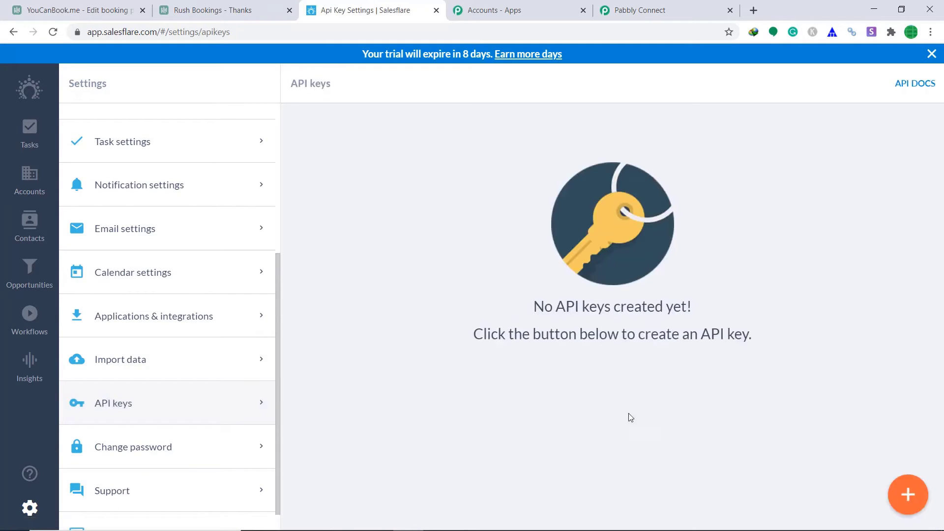
Create an API key named 'dhhdh' and copy it.
{"action": "left_click", "coordinate": [903, 493]}
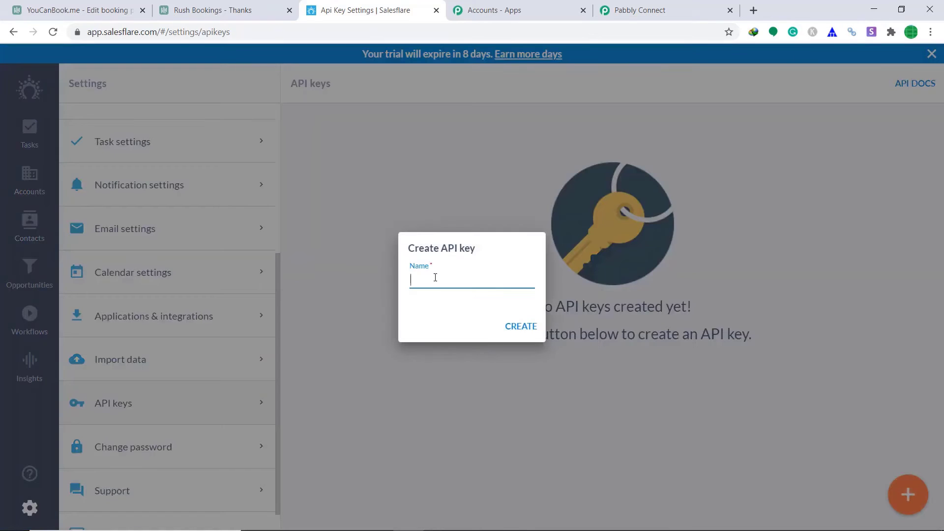
{"action": "type", "text": "dhhdh"}
{"action": "left_click", "coordinate": [525, 326]}
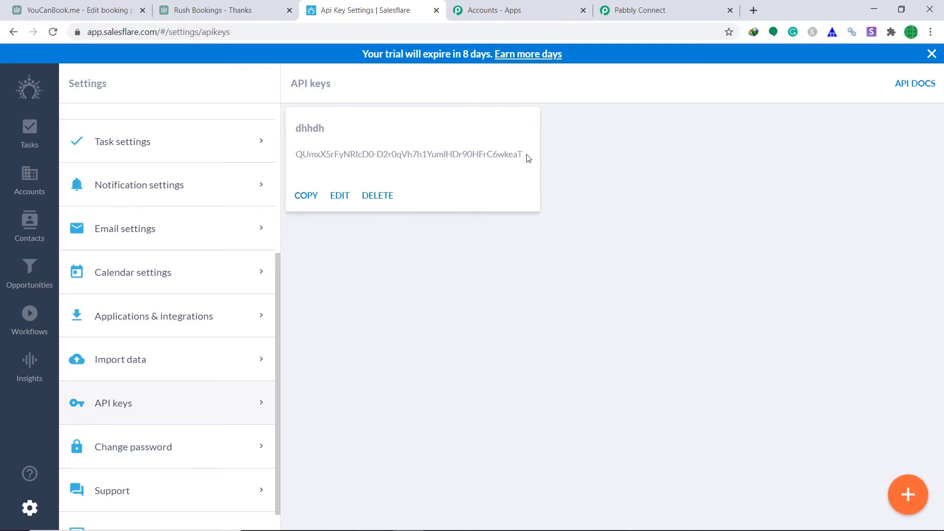
{"action": "left_click", "coordinate": [305, 194]}
{"action": "left_click", "coordinate": [617, 6]}
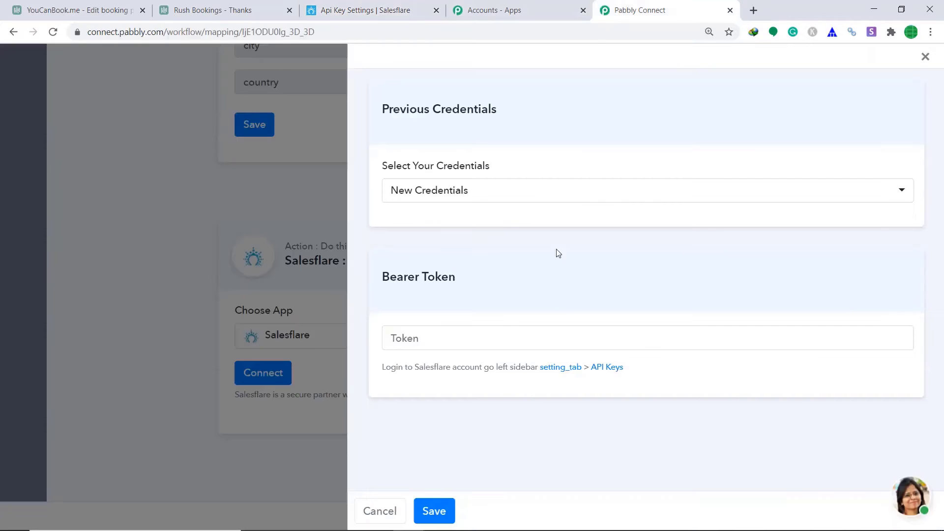
Authorise the Salesflare step by pasting the API key as the token and saving.
{"action": "right_click", "coordinate": [528, 331]}
{"action": "left_click", "coordinate": [561, 216]}
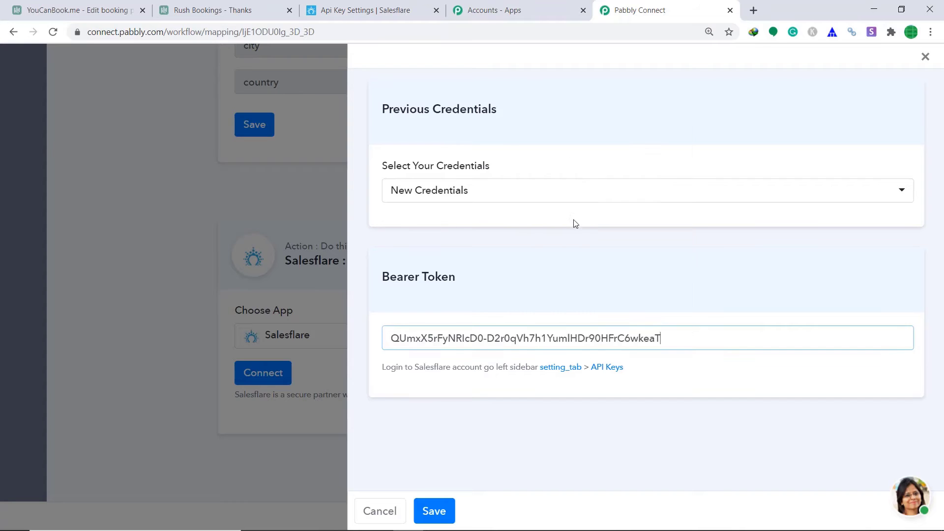
{"action": "left_click", "coordinate": [435, 509]}
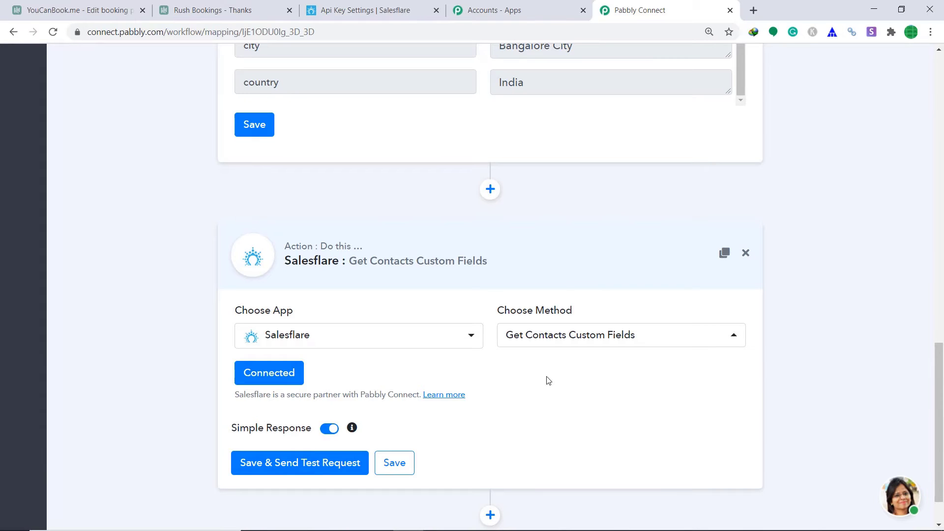
Save the step and fetch a test response listing custom fields such as Dishum (Text).
{"action": "left_click", "coordinate": [301, 470]}
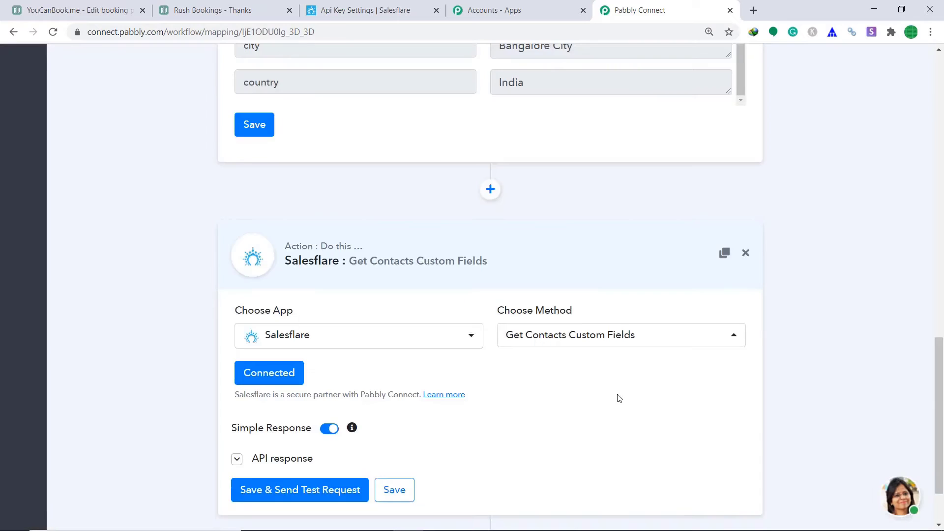
{"action": "scroll", "coordinate": [641, 372], "scroll_direction": "down", "scroll_amount": 5}
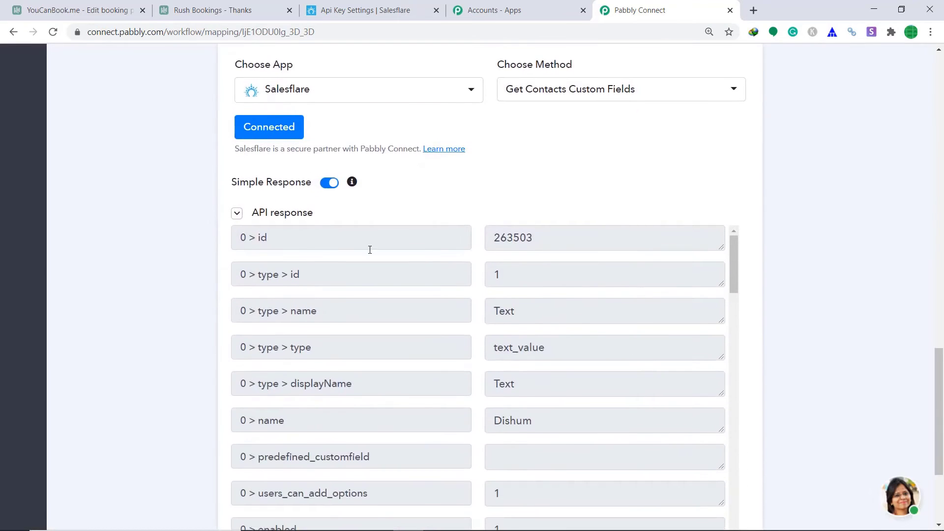
{"action": "scroll", "coordinate": [564, 276], "scroll_direction": "down", "scroll_amount": 2}
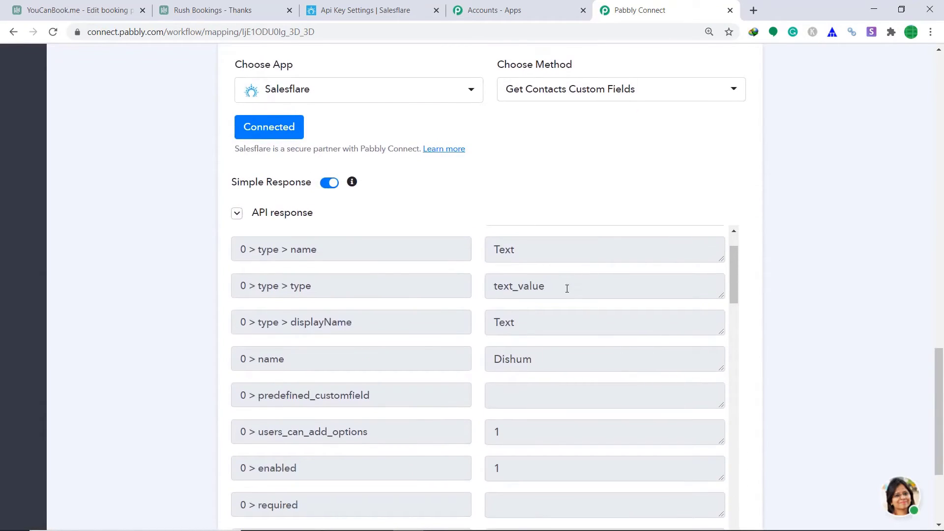
{"action": "left_click", "coordinate": [334, 9]}
Review Salesflare's Contact custom fields under Customize fields, including the Seating text field.
{"action": "left_click", "coordinate": [31, 224]}
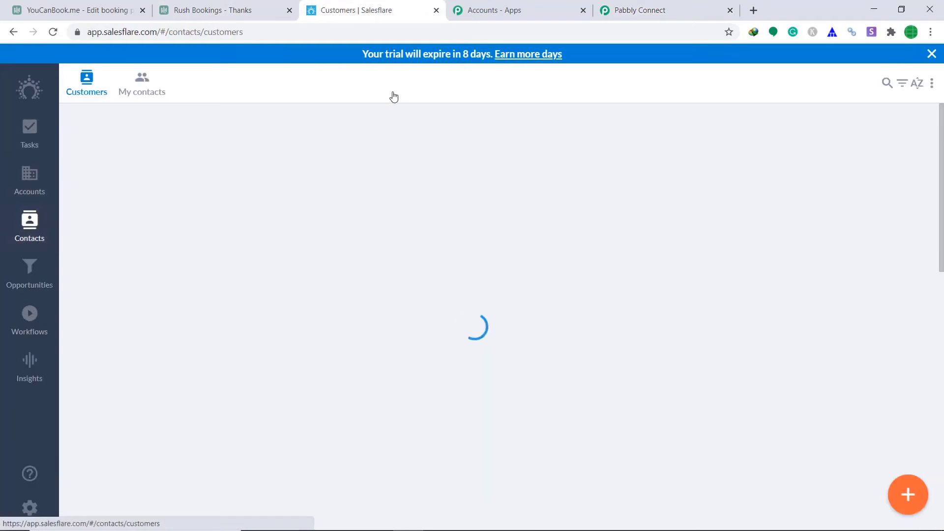
{"action": "left_click", "coordinate": [29, 508]}
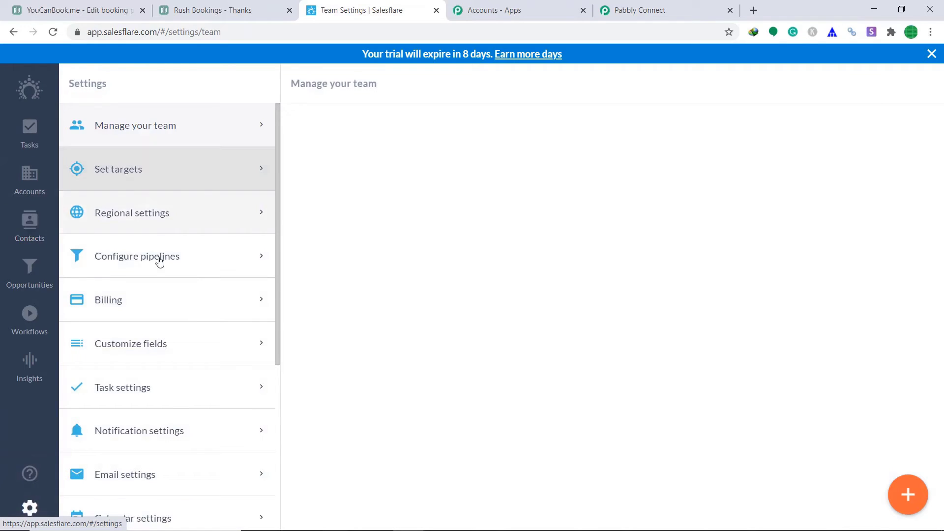
{"action": "left_click", "coordinate": [175, 343]}
{"action": "left_click", "coordinate": [369, 76]}
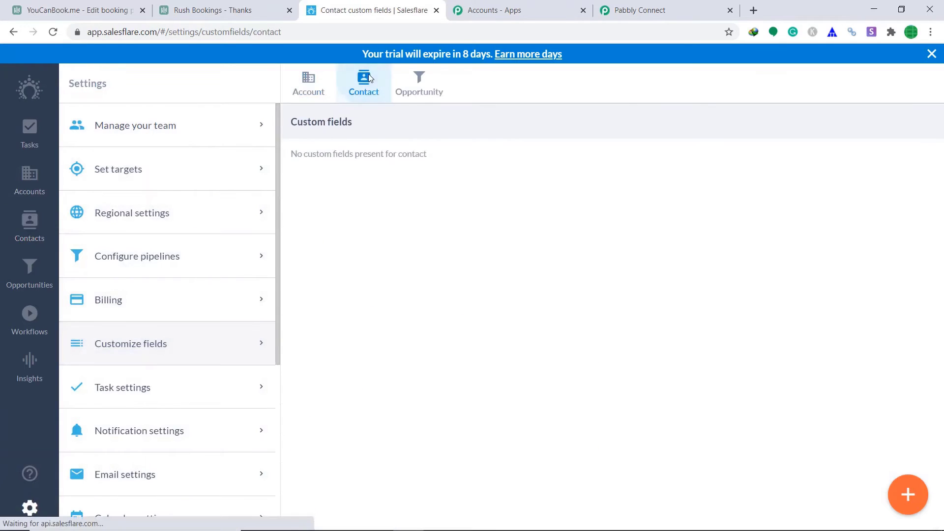
{"action": "scroll", "coordinate": [654, 287], "scroll_direction": "down", "scroll_amount": 4}
{"action": "scroll", "coordinate": [654, 287], "scroll_direction": "down", "scroll_amount": 2}
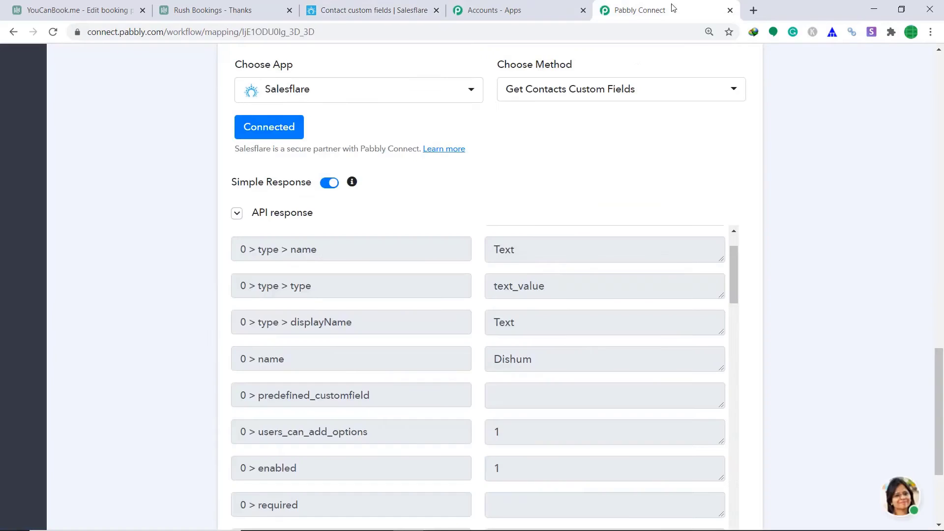
{"action": "left_click", "coordinate": [673, 9]}
Find the Seating field (api_field seating) in the response and add a new action step below.
{"action": "scroll", "coordinate": [511, 362], "scroll_direction": "down", "scroll_amount": 13}
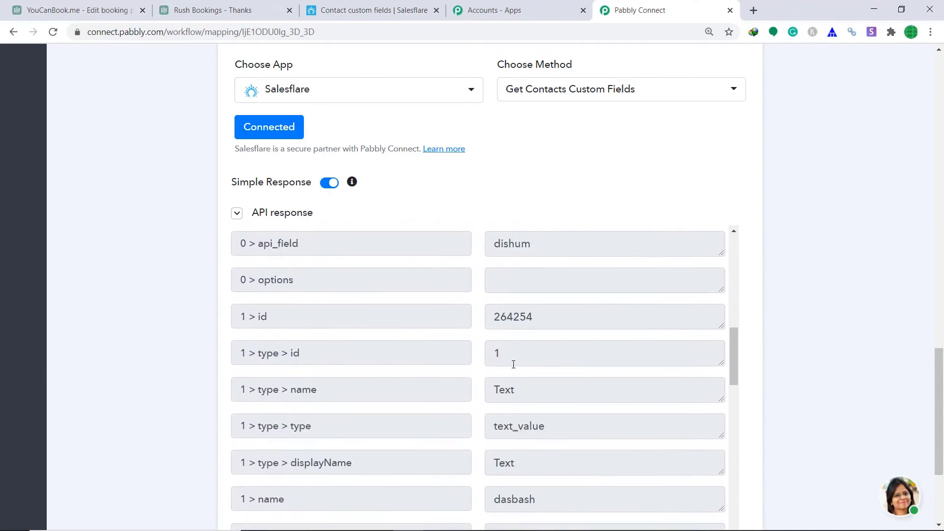
{"action": "scroll", "coordinate": [534, 314], "scroll_direction": "down", "scroll_amount": 12}
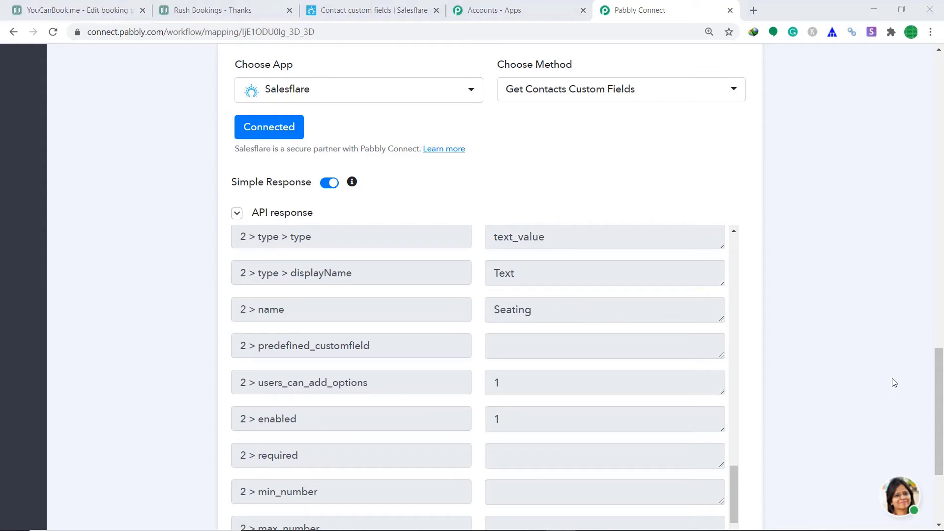
{"action": "scroll", "coordinate": [881, 359], "scroll_direction": "down", "scroll_amount": 3}
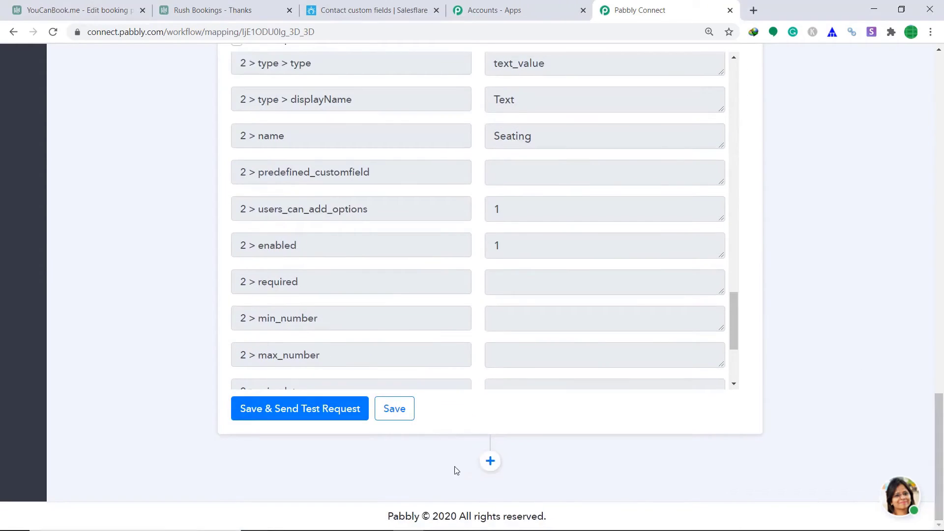
{"action": "left_click", "coordinate": [491, 461]}
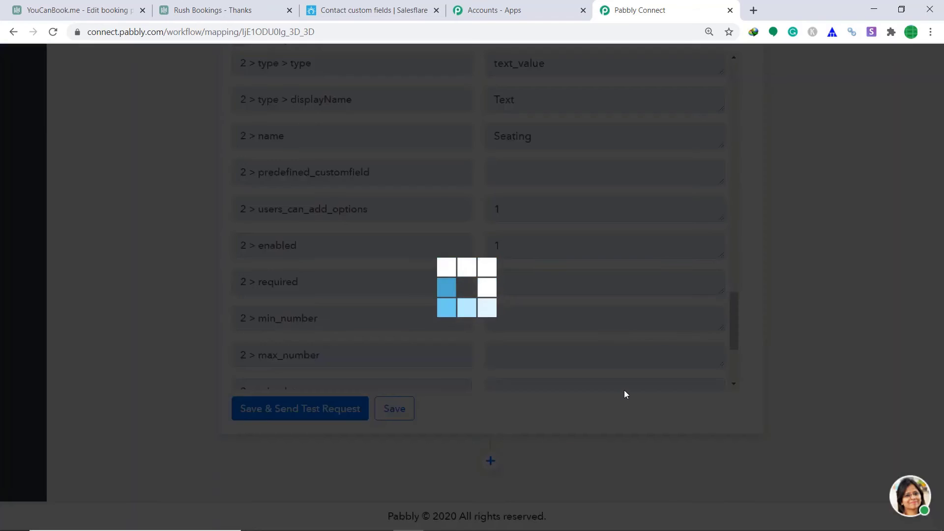
{"action": "scroll", "coordinate": [635, 352], "scroll_direction": "down", "scroll_amount": 3}
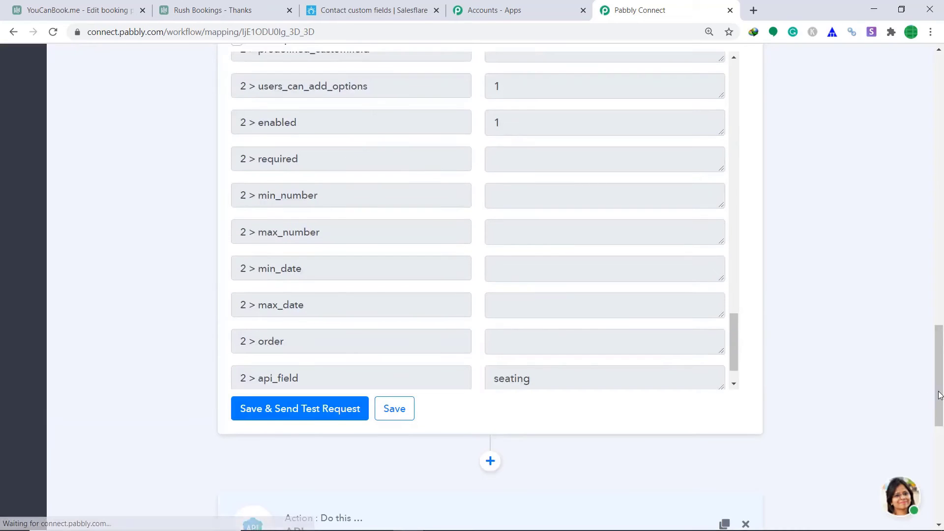
{"action": "scroll", "coordinate": [940, 395], "scroll_direction": "down", "scroll_amount": 7}
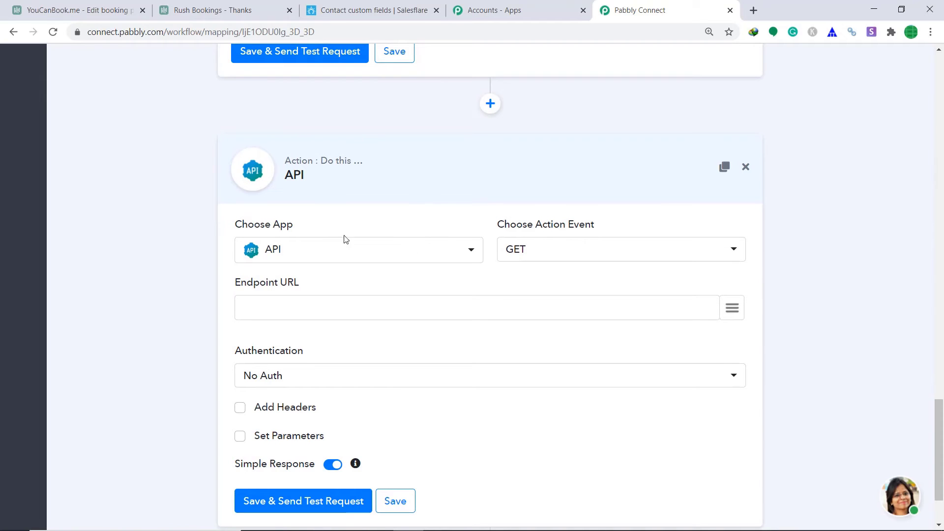
Set the new action's app to Salesflare, searching 'sa'.
{"action": "left_click", "coordinate": [328, 257]}
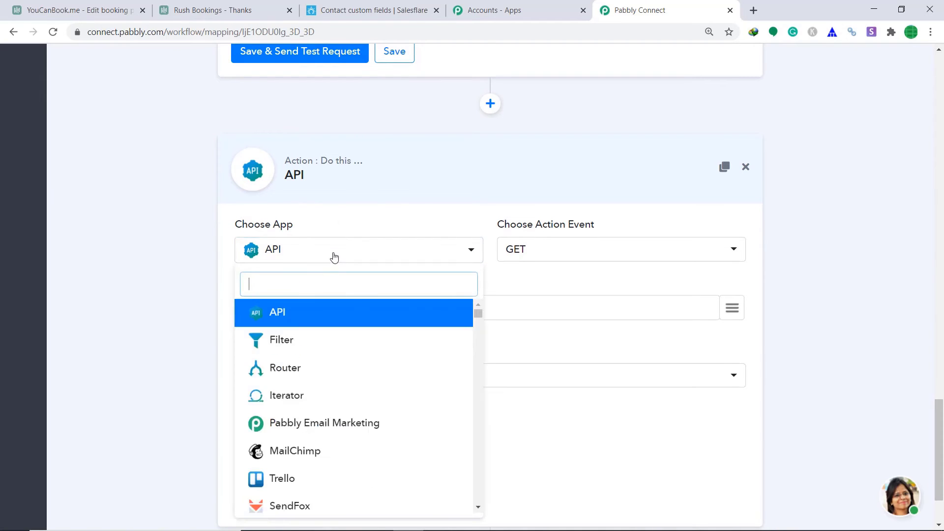
{"action": "type", "text": "sa"}
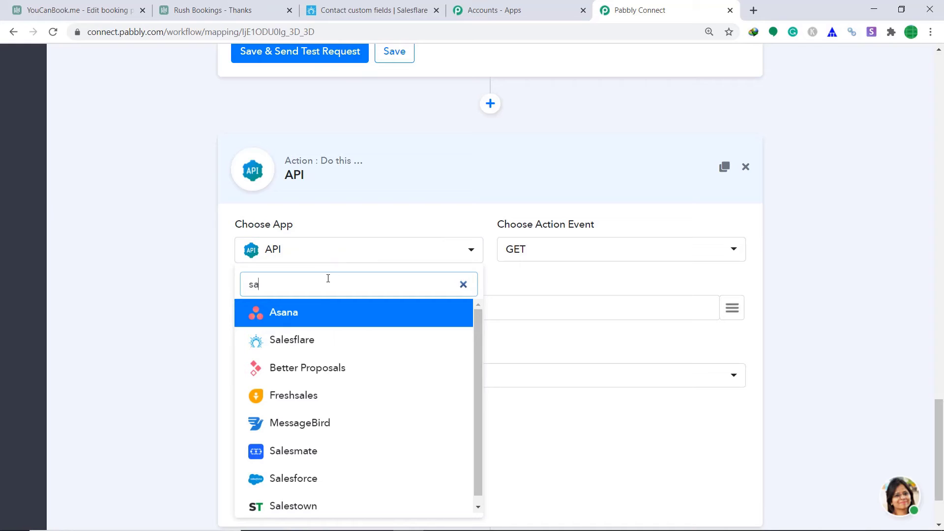
{"action": "left_click", "coordinate": [338, 340]}
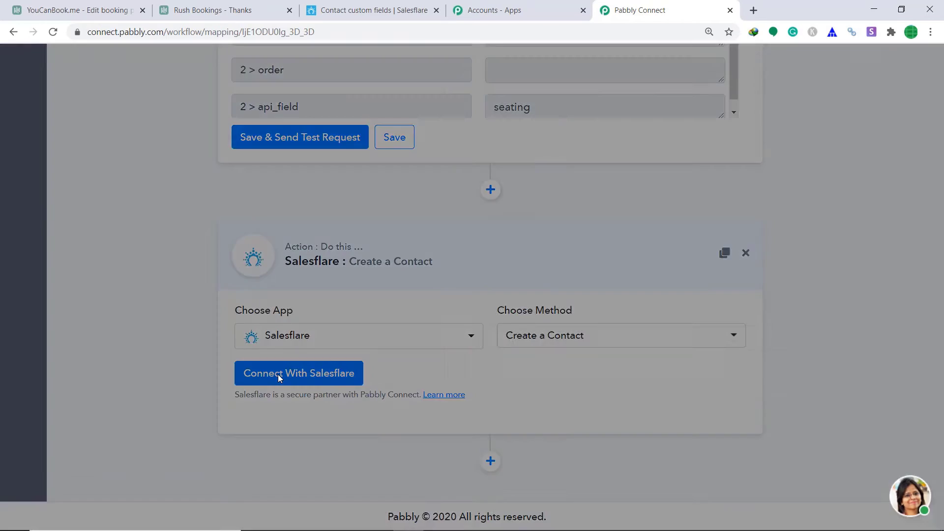
Connect the Salesflare account by pasting the API key as the token and saving.
{"action": "left_click", "coordinate": [277, 376]}
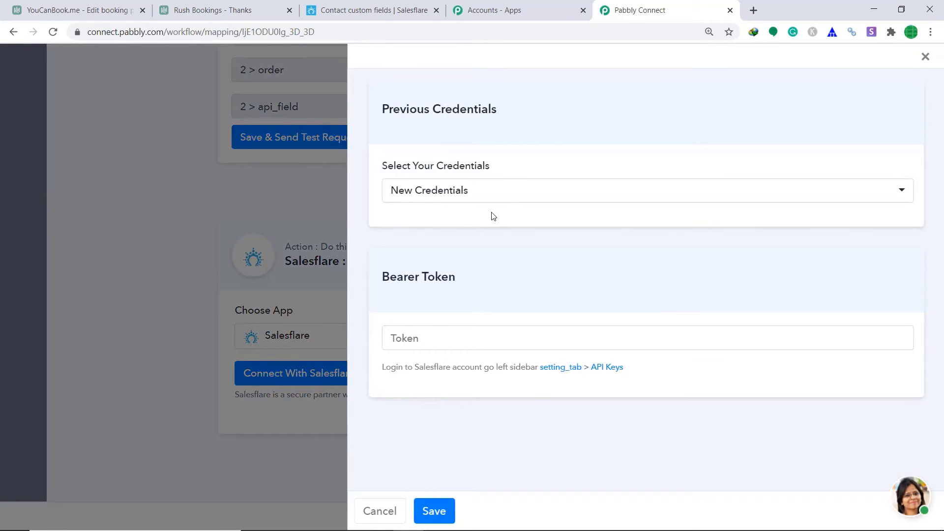
{"action": "right_click", "coordinate": [407, 343]}
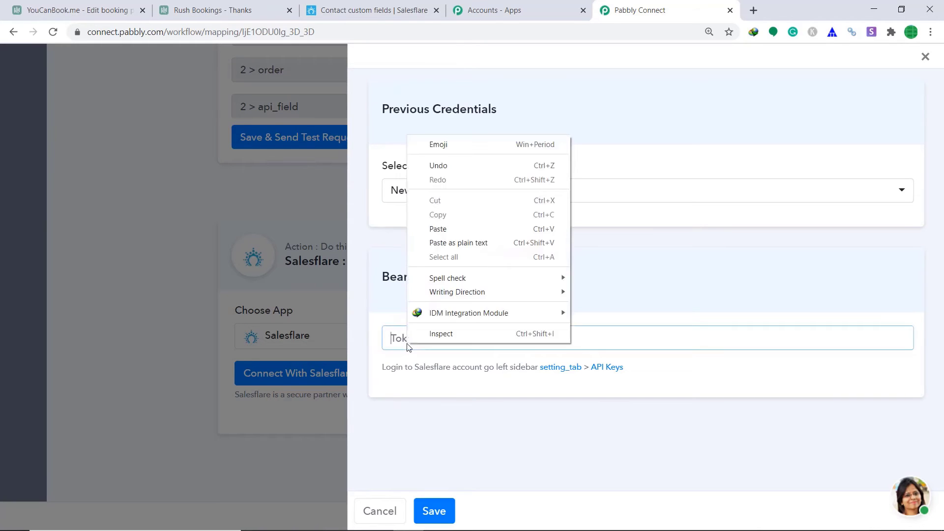
{"action": "left_click", "coordinate": [454, 226]}
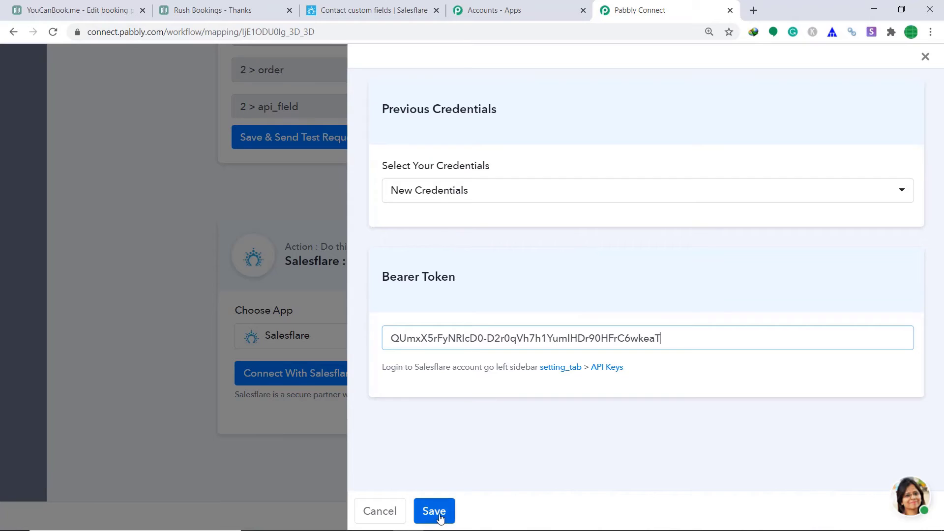
{"action": "left_click", "coordinate": [440, 513]}
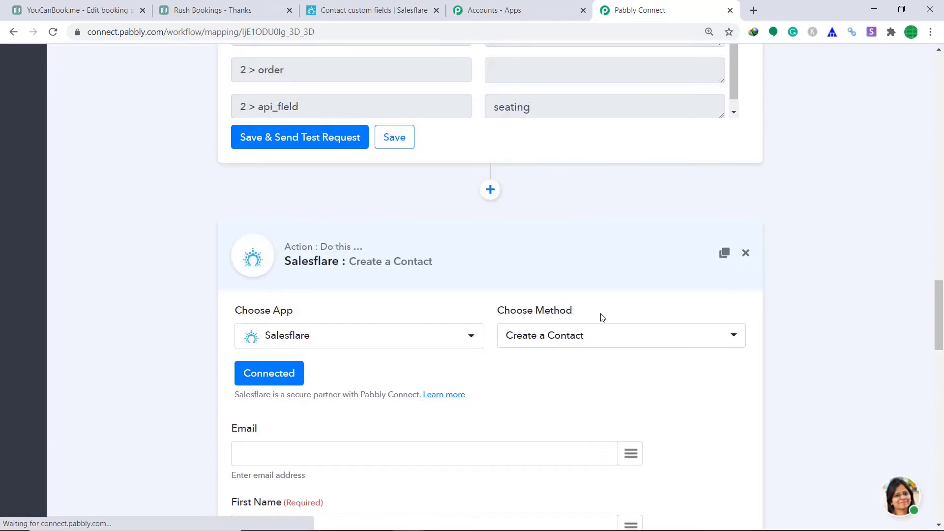
Map the booking's email and first name into the contact's Email and First Name.
{"action": "scroll", "coordinate": [617, 310], "scroll_direction": "down", "scroll_amount": 2}
{"action": "scroll", "coordinate": [617, 310], "scroll_direction": "down", "scroll_amount": 2}
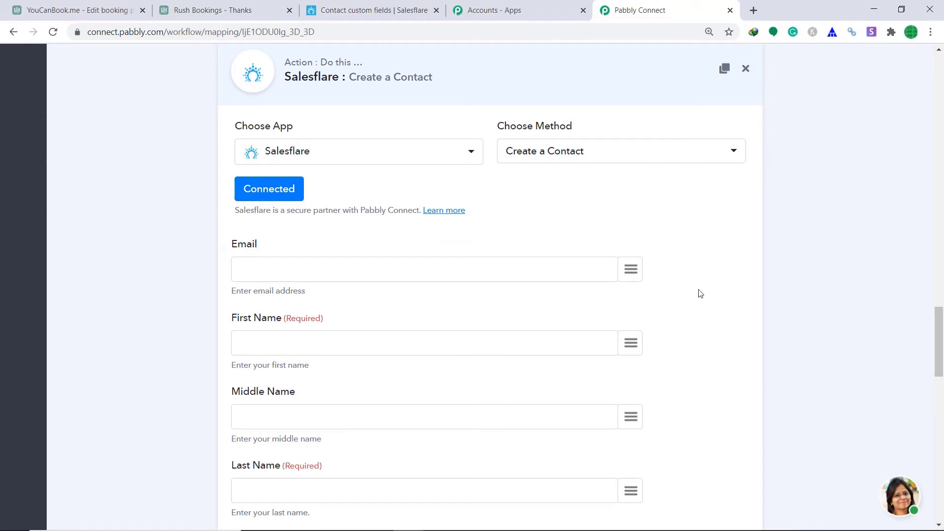
{"action": "left_click", "coordinate": [635, 272]}
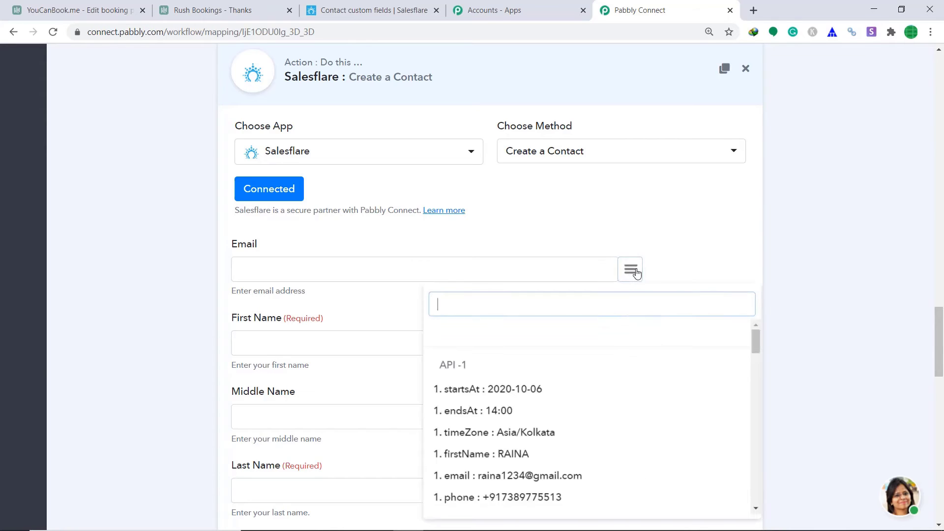
{"action": "type", "text": "ema"}
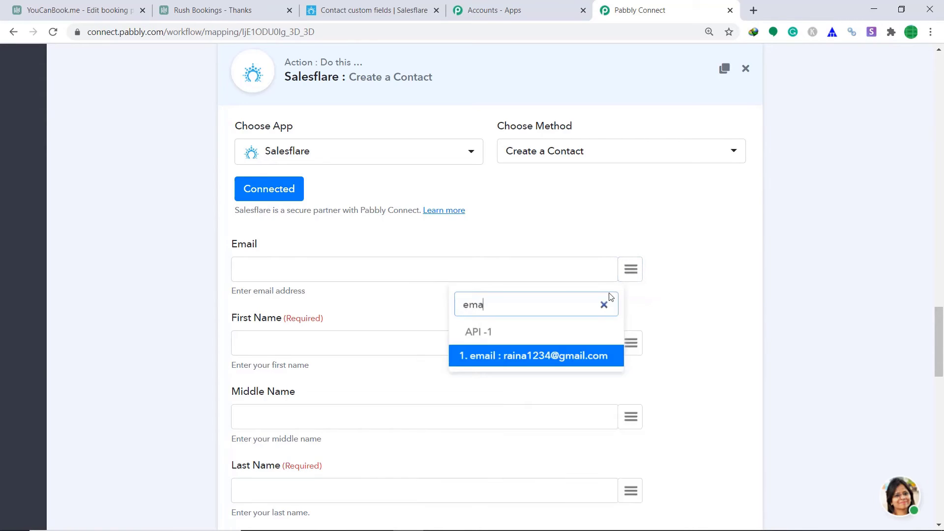
{"action": "left_click", "coordinate": [574, 363]}
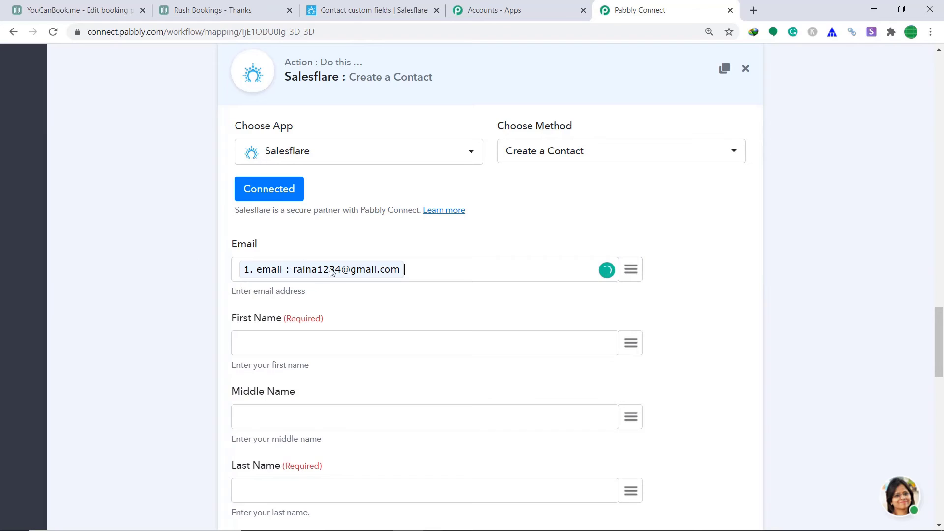
{"action": "scroll", "coordinate": [451, 251], "scroll_direction": "down", "scroll_amount": 1}
{"action": "scroll", "coordinate": [422, 239], "scroll_direction": "down", "scroll_amount": 1}
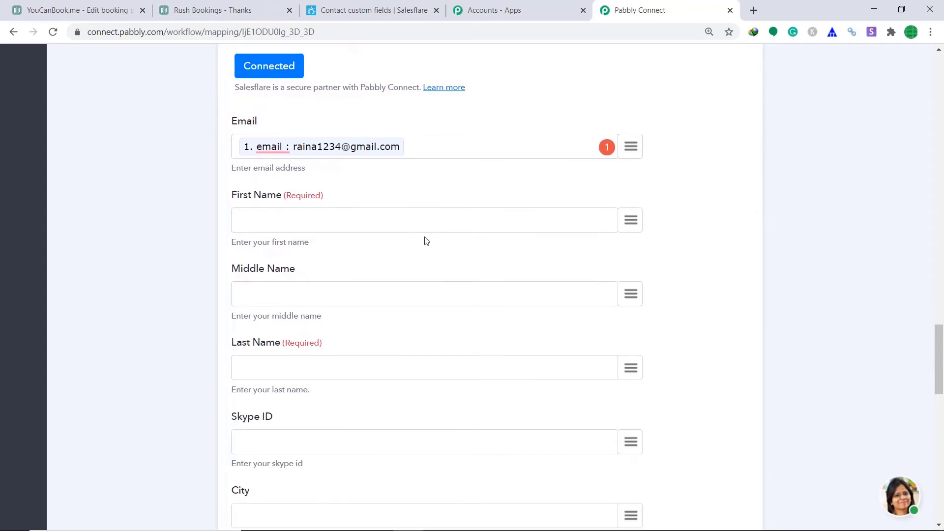
{"action": "left_click", "coordinate": [637, 221]}
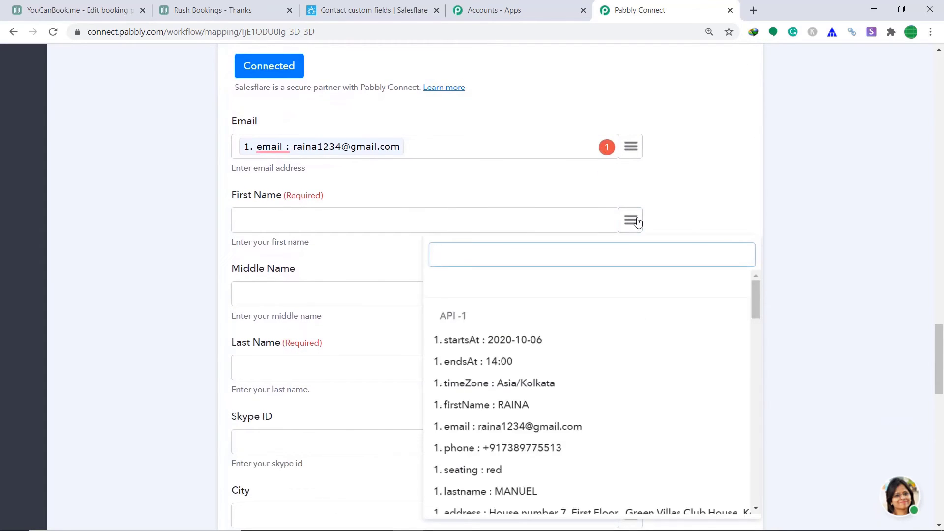
{"action": "type", "text": "nam"}
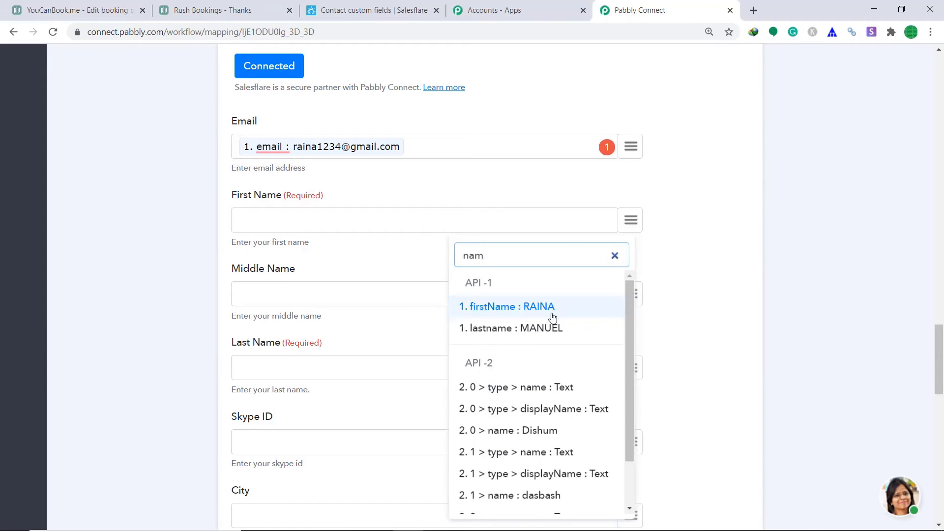
{"action": "left_click", "coordinate": [553, 315]}
Map the booker's last name and city into Last Name and City.
{"action": "scroll", "coordinate": [561, 270], "scroll_direction": "down", "scroll_amount": 2}
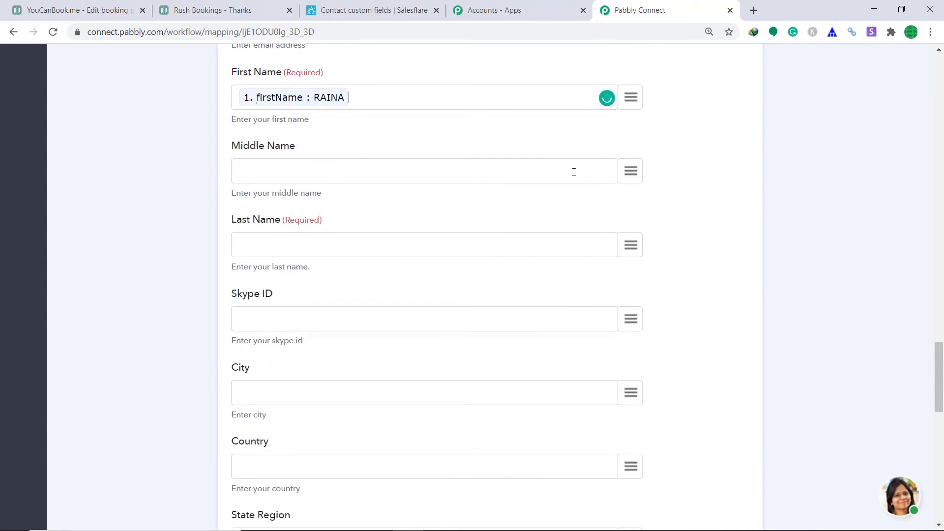
{"action": "scroll", "coordinate": [632, 182], "scroll_direction": "down", "scroll_amount": 1}
{"action": "left_click", "coordinate": [635, 187]}
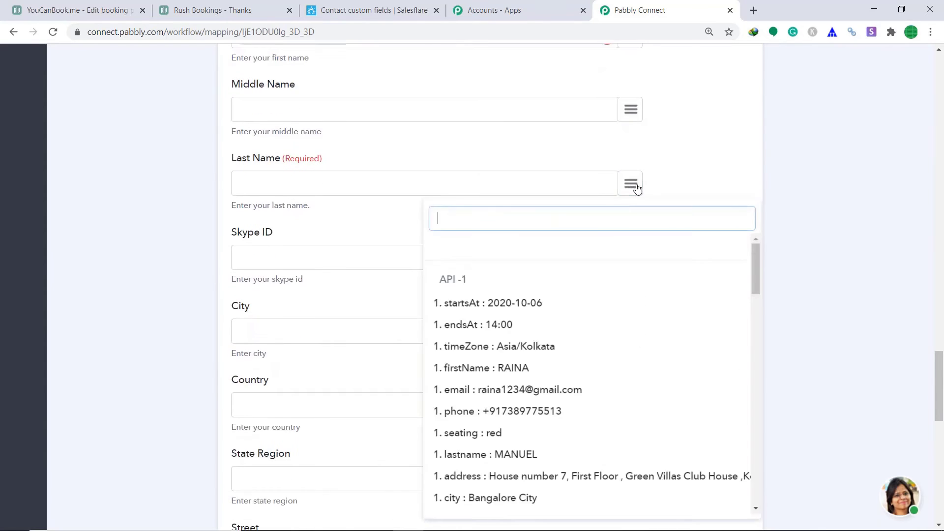
{"action": "type", "text": "l"}
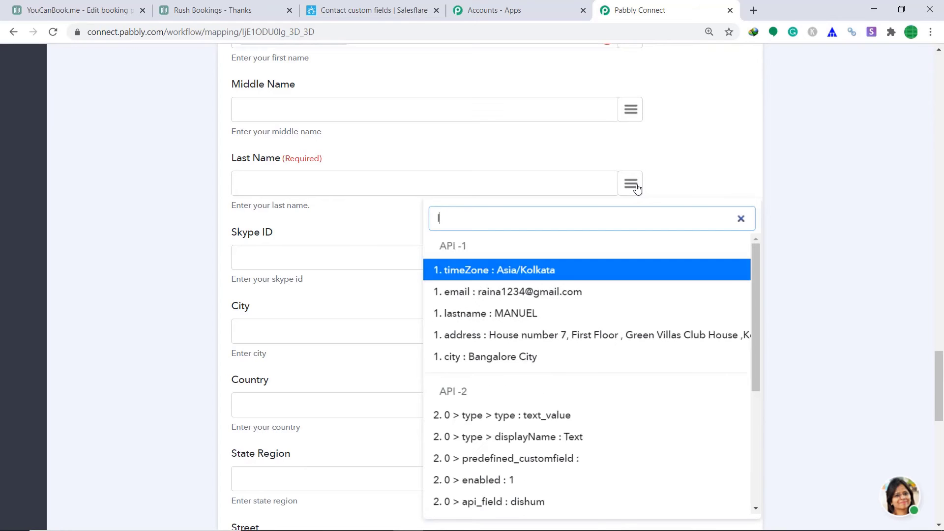
{"action": "left_click", "coordinate": [540, 318]}
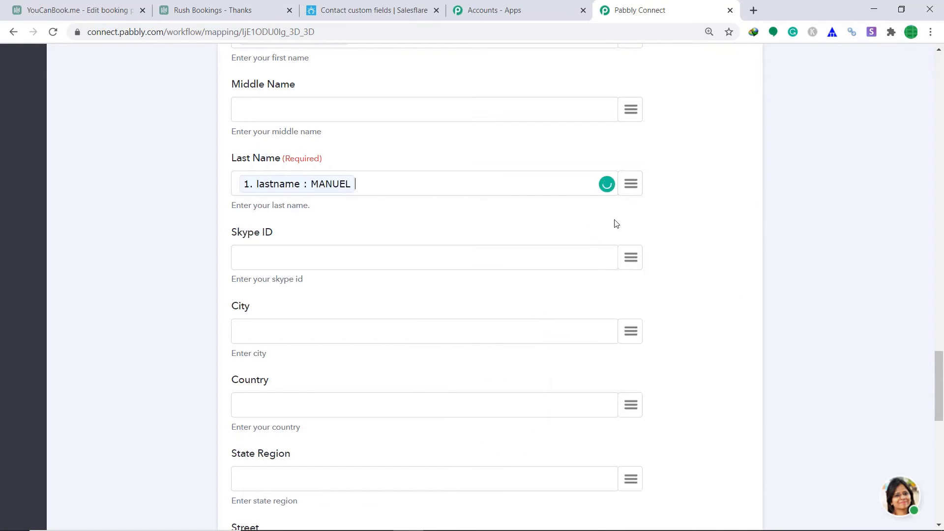
{"action": "scroll", "coordinate": [651, 217], "scroll_direction": "down", "scroll_amount": 2}
{"action": "left_click", "coordinate": [638, 214]}
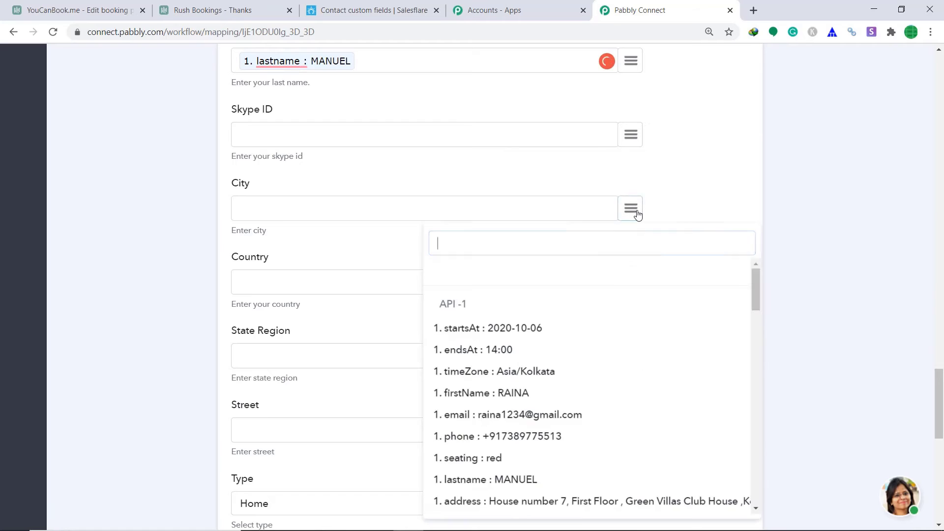
{"action": "type", "text": "cit"}
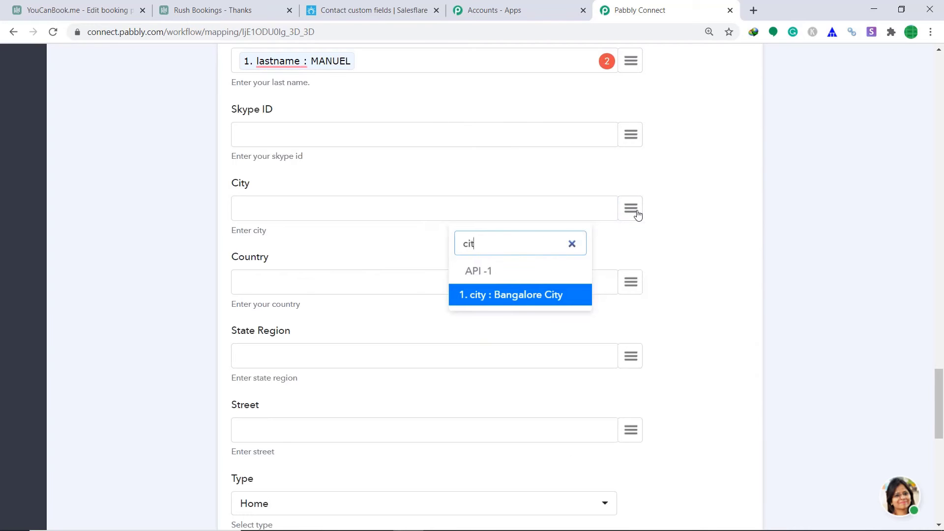
{"action": "left_click", "coordinate": [539, 296]}
Map the booking's country into the Country field.
{"action": "scroll", "coordinate": [562, 253], "scroll_direction": "down", "scroll_amount": 2}
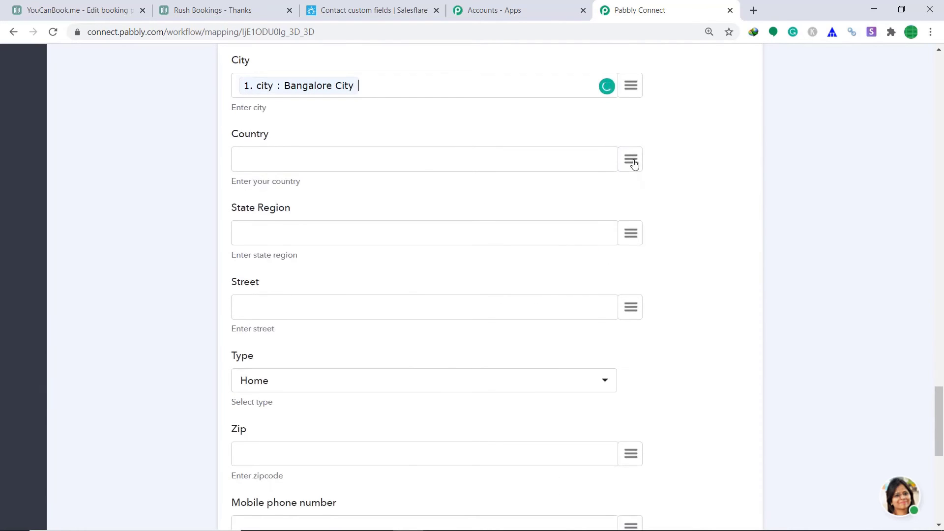
{"action": "left_click", "coordinate": [631, 160]}
{"action": "type", "text": "co"}
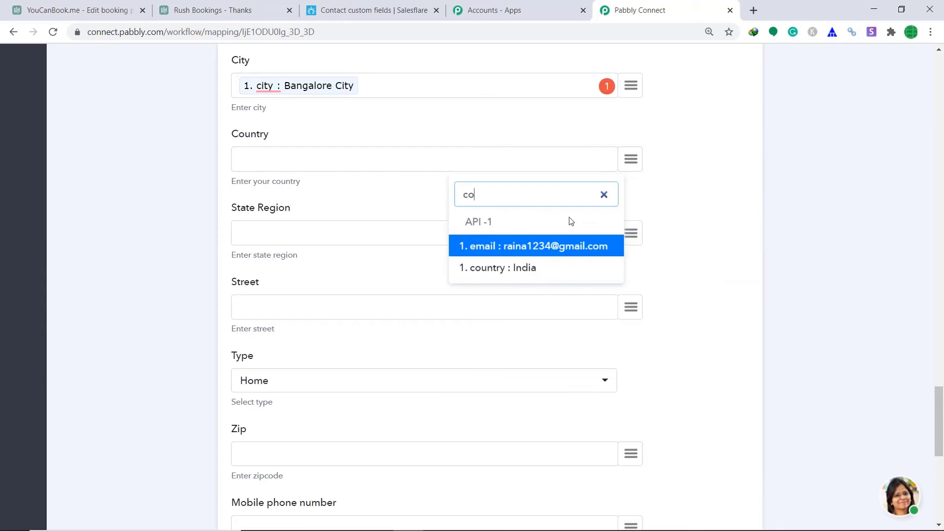
{"action": "left_click", "coordinate": [538, 267]}
{"action": "scroll", "coordinate": [534, 229], "scroll_direction": "down", "scroll_amount": 2}
{"action": "scroll", "coordinate": [382, 147], "scroll_direction": "up", "scroll_amount": 1}
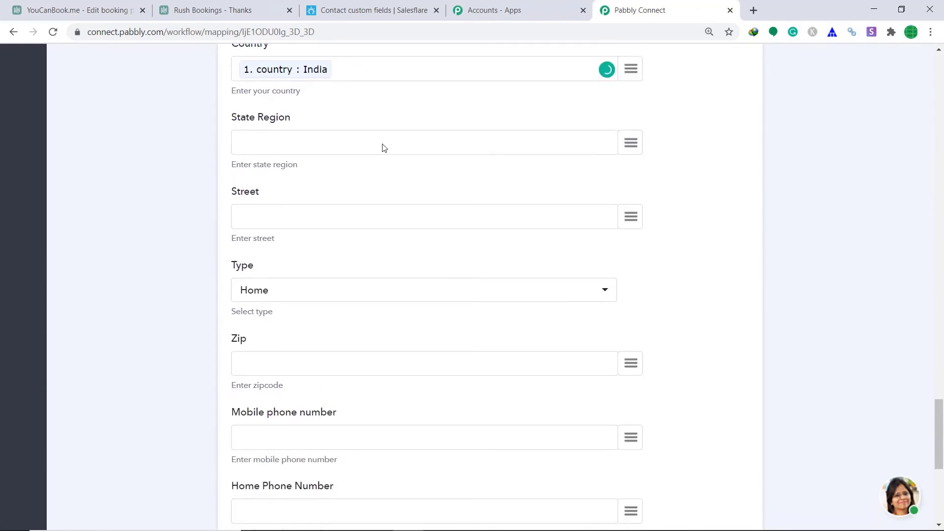
{"action": "scroll", "coordinate": [544, 211], "scroll_direction": "down", "scroll_amount": 1}
Map the booking's '1. phone' into Mobile phone number.
{"action": "scroll", "coordinate": [535, 196], "scroll_direction": "down", "scroll_amount": 3}
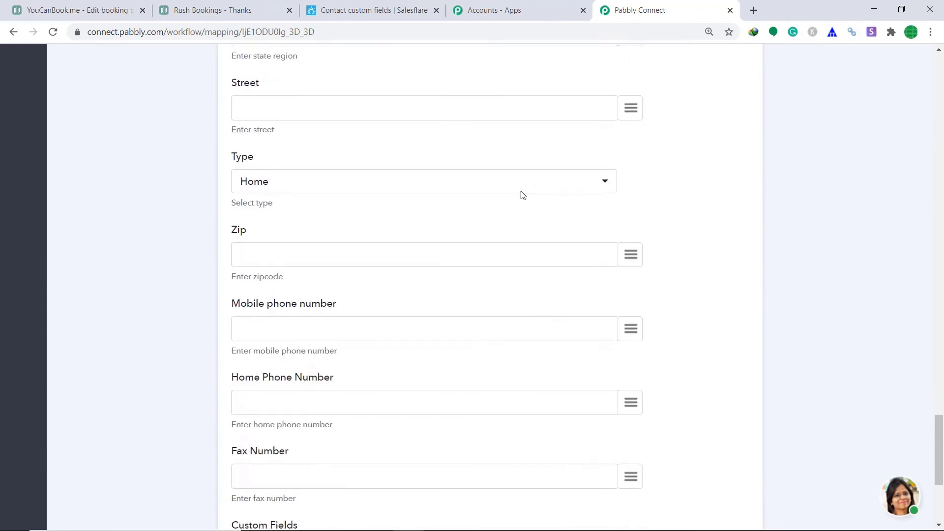
{"action": "left_click", "coordinate": [627, 225]}
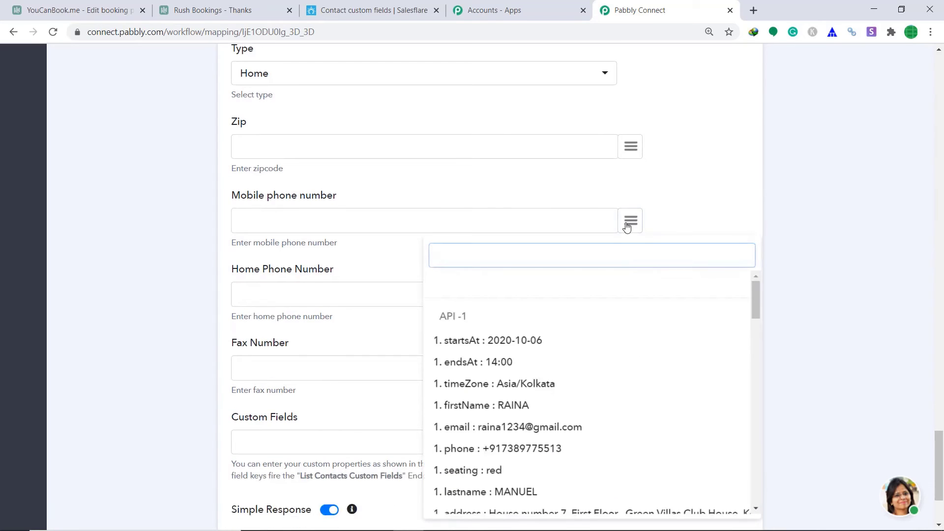
{"action": "type", "text": "mo"}
{"action": "key", "text": "BackSpace"}
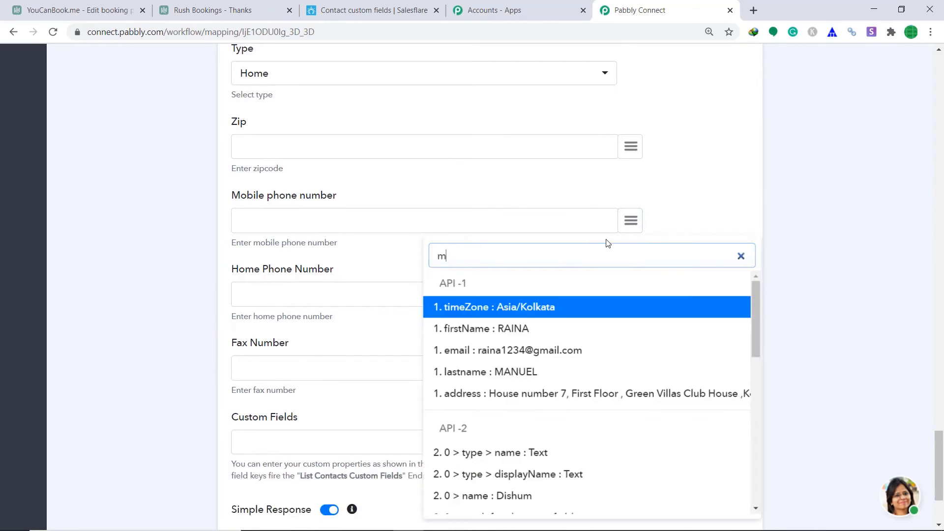
{"action": "key", "text": "BackSpace"}
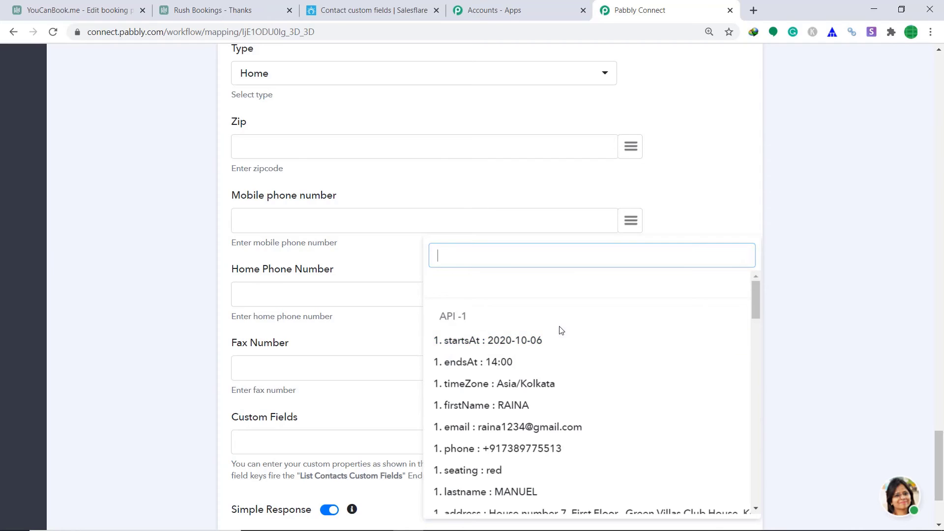
{"action": "type", "text": "ph"}
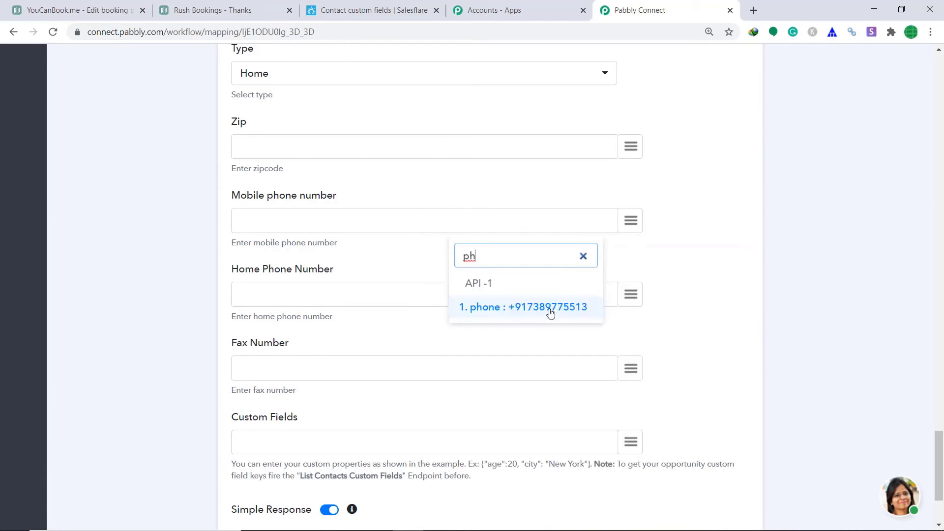
{"action": "left_click", "coordinate": [549, 307]}
Start Custom Fields with an empty {} JSON object.
{"action": "scroll", "coordinate": [482, 254], "scroll_direction": "down", "scroll_amount": 3}
{"action": "left_click", "coordinate": [311, 306]}
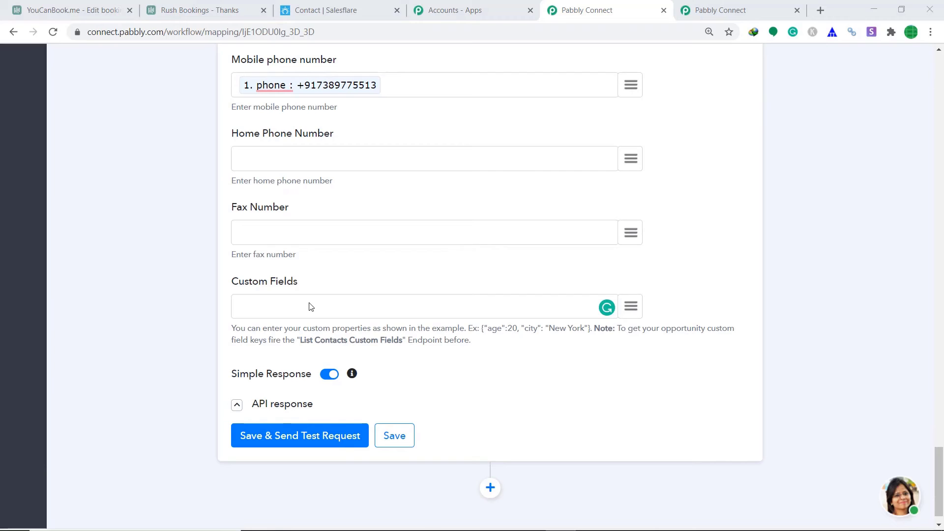
{"action": "left_click", "coordinate": [310, 303]}
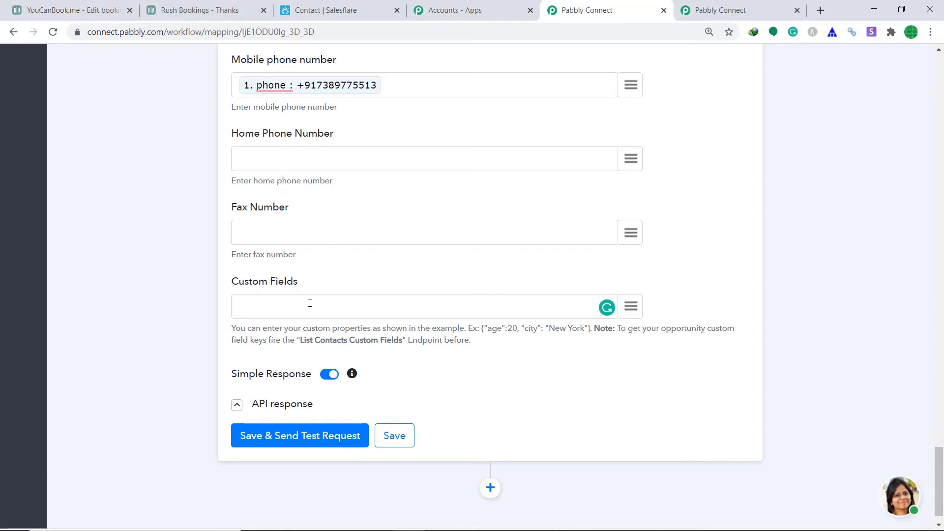
{"action": "type", "text": "{}"}
Insert the seating api_field as the quoted property name inside Custom Fields.
{"action": "left_click", "coordinate": [244, 305]}
{"action": "type", "text": "\"\""}
{"action": "left_click", "coordinate": [634, 307]}
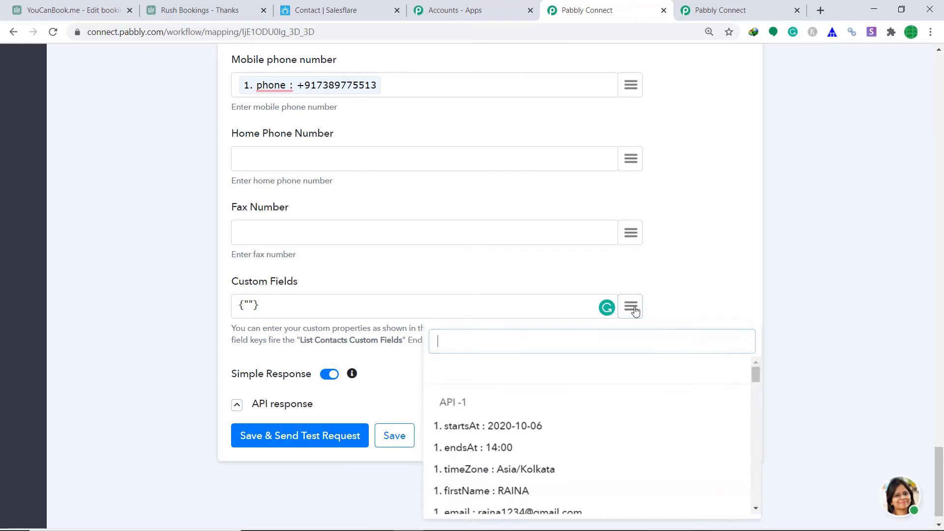
{"action": "type", "text": "sea"}
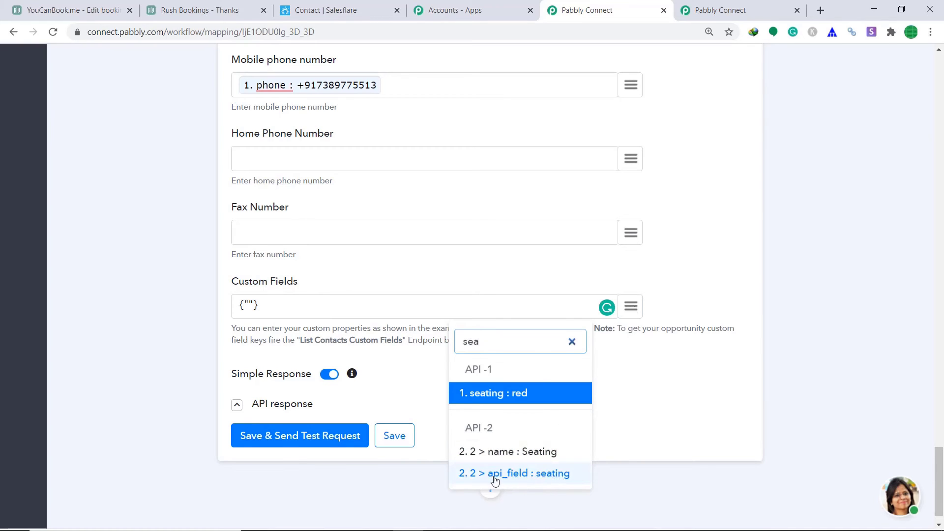
{"action": "left_click", "coordinate": [554, 475]}
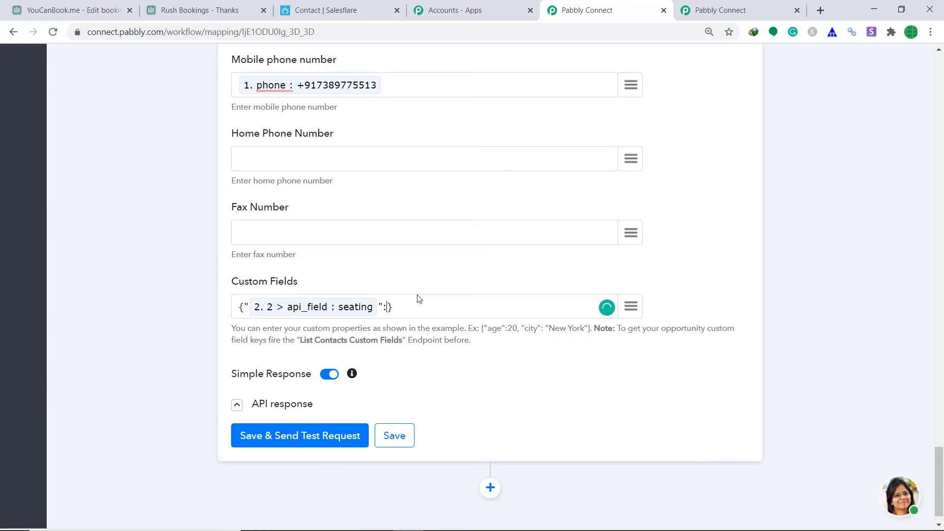
Set its value to the booking's seating (red) and send a test request creating a contact.
{"action": "type", "text": "\"\""}
{"action": "left_click", "coordinate": [631, 307]}
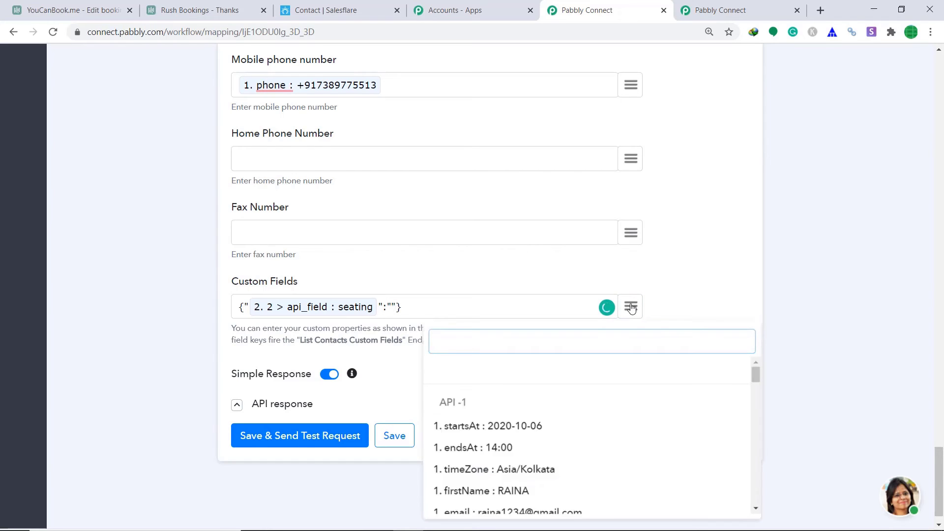
{"action": "type", "text": "re"}
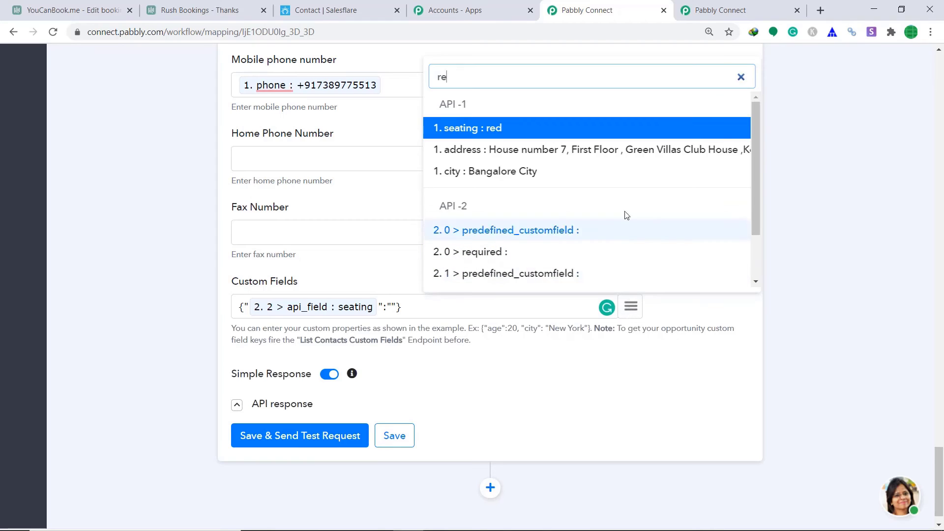
{"action": "left_click", "coordinate": [492, 130]}
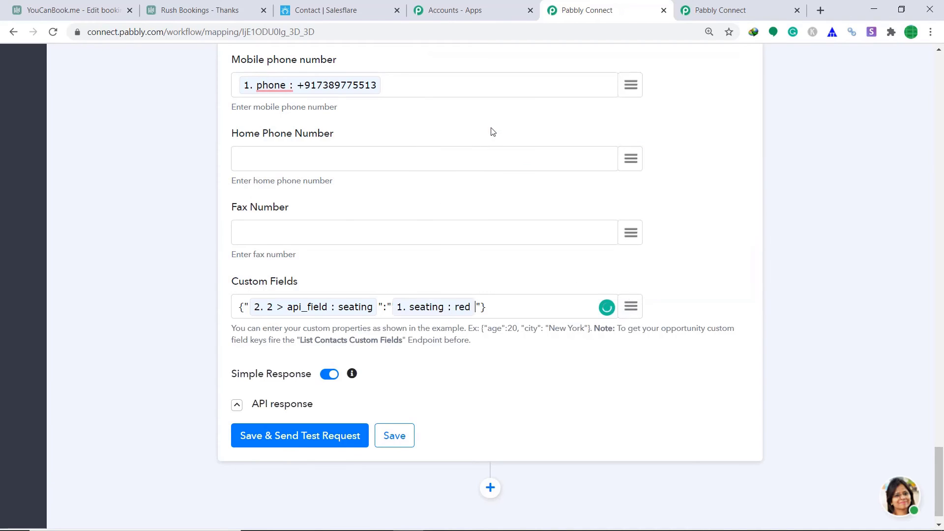
{"action": "left_click", "coordinate": [302, 437]}
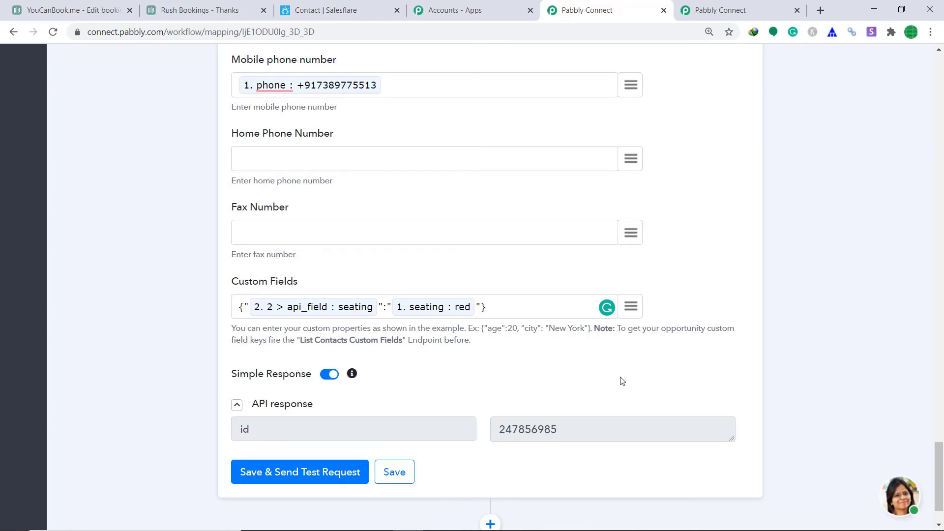
{"action": "left_click", "coordinate": [347, 6]}
Confirm the new Salesflare contact shows Seating red, then save the Create a Contact step.
{"action": "left_click", "coordinate": [109, 28]}
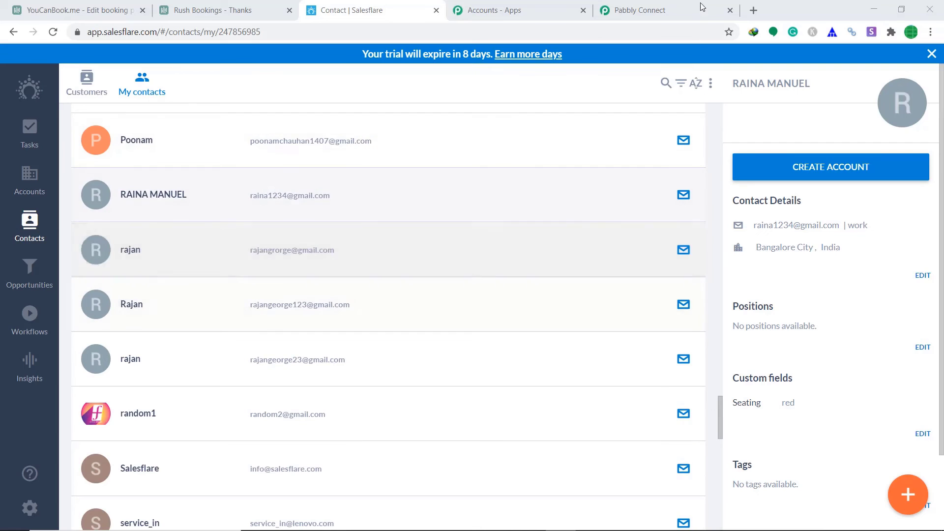
{"action": "left_click", "coordinate": [665, 7]}
{"action": "left_click", "coordinate": [396, 452]}
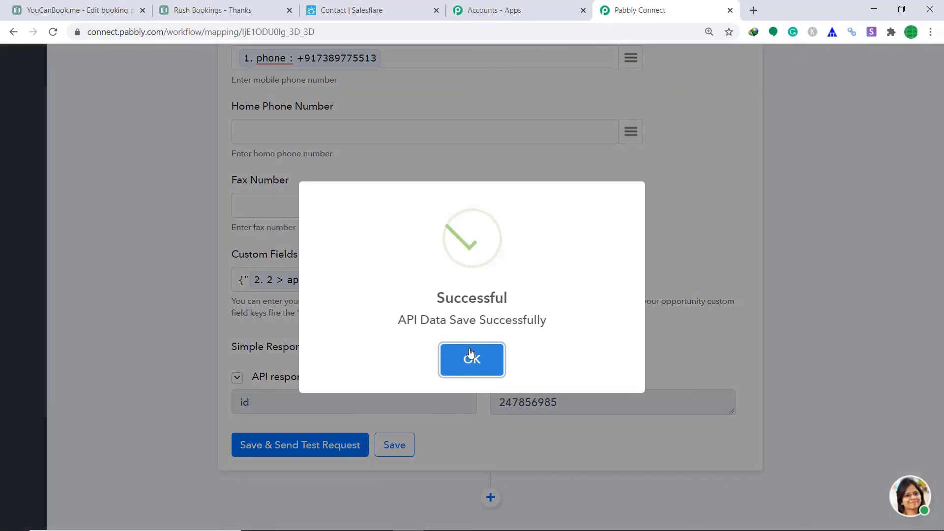
Collapse the Create a Contact step and save the Get Contacts Custom Fields step.
{"action": "left_click", "coordinate": [470, 352]}
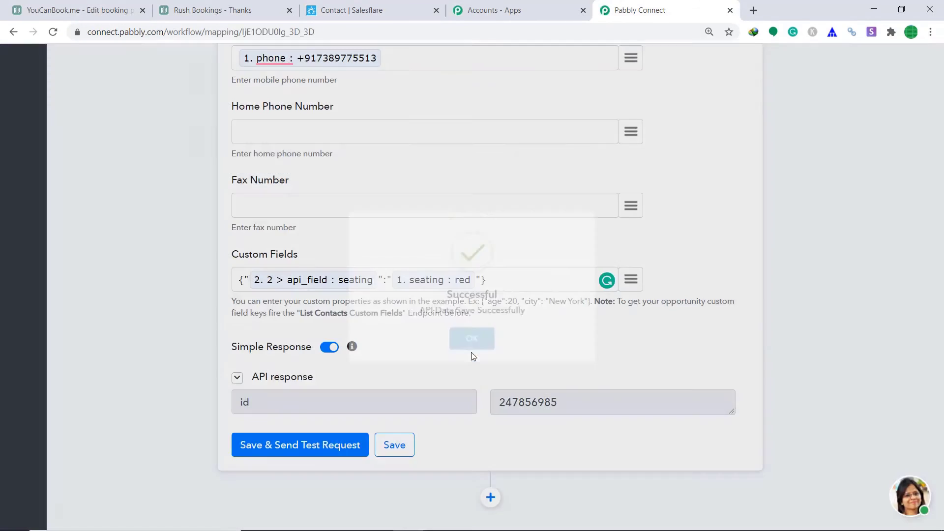
{"action": "scroll", "coordinate": [470, 352], "scroll_direction": "up", "scroll_amount": 15}
{"action": "scroll", "coordinate": [879, 281], "scroll_direction": "up", "scroll_amount": 8}
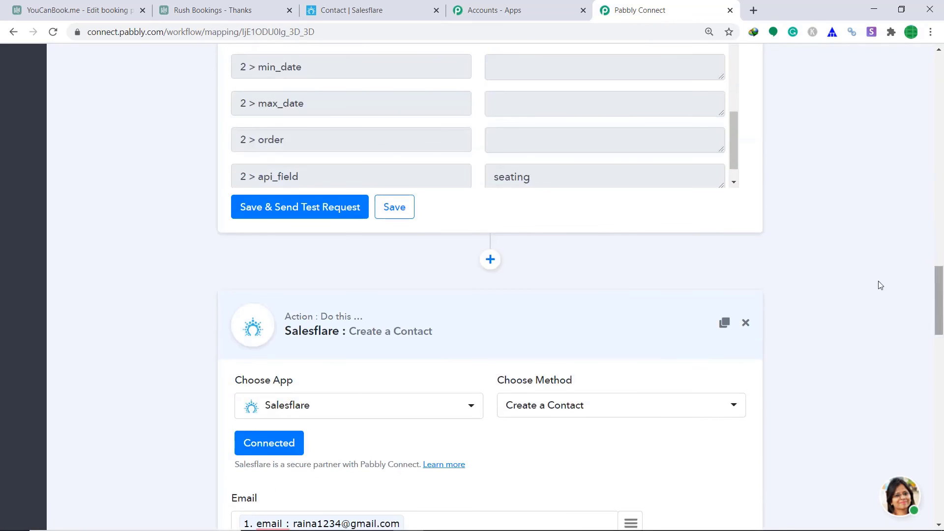
{"action": "left_click", "coordinate": [576, 326]}
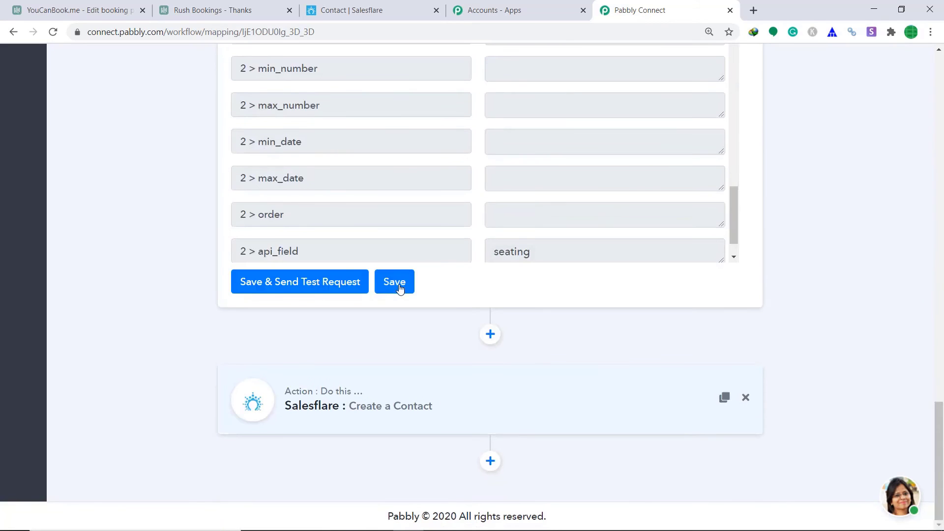
{"action": "left_click", "coordinate": [397, 282]}
{"action": "left_click", "coordinate": [490, 364]}
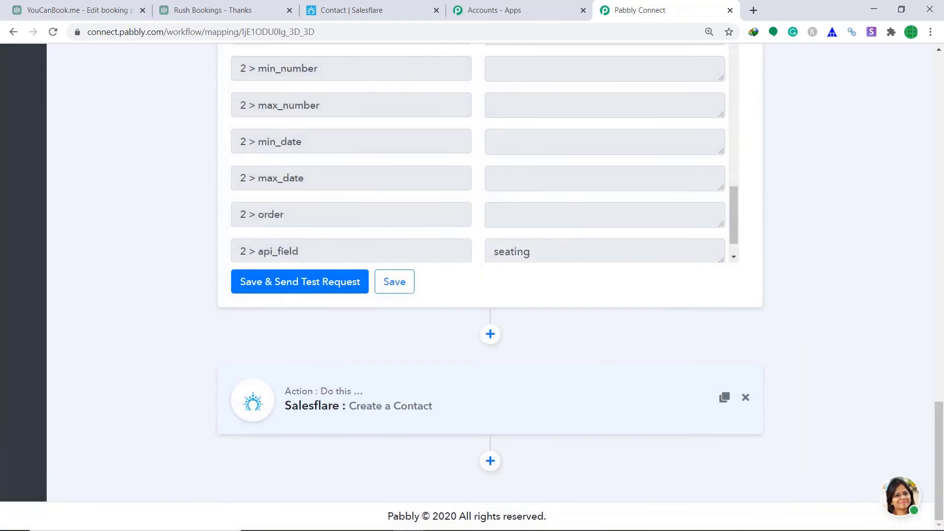
Save and collapse the YouCanBook.me trigger step, then return to YouCanBook.me's webhook settings.
{"action": "scroll", "coordinate": [510, 158], "scroll_direction": "up", "scroll_amount": 9}
{"action": "left_click", "coordinate": [517, 131]}
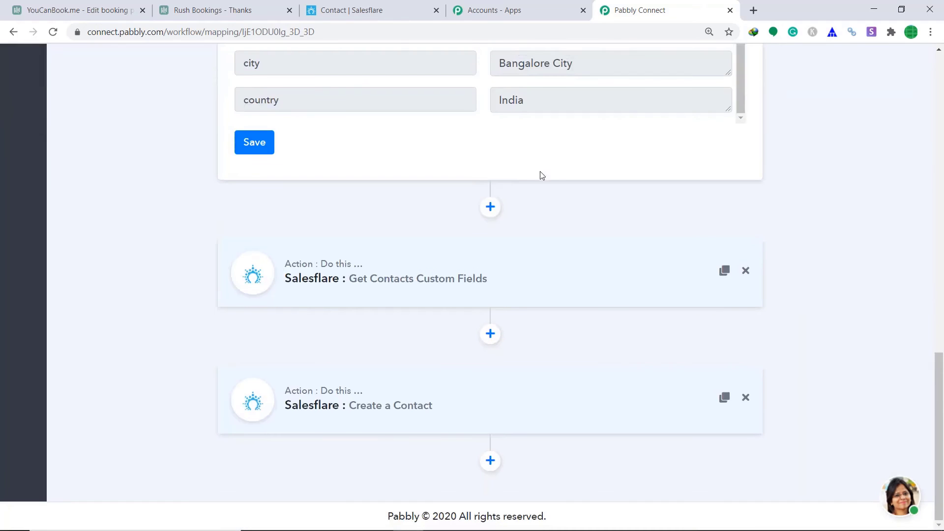
{"action": "scroll", "coordinate": [943, 375], "scroll_direction": "up", "scroll_amount": 5}
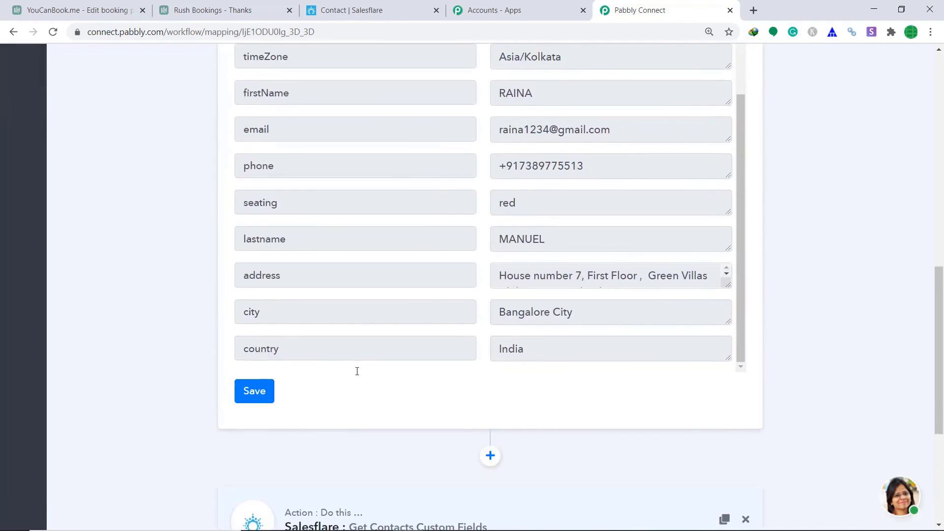
{"action": "left_click", "coordinate": [266, 394]}
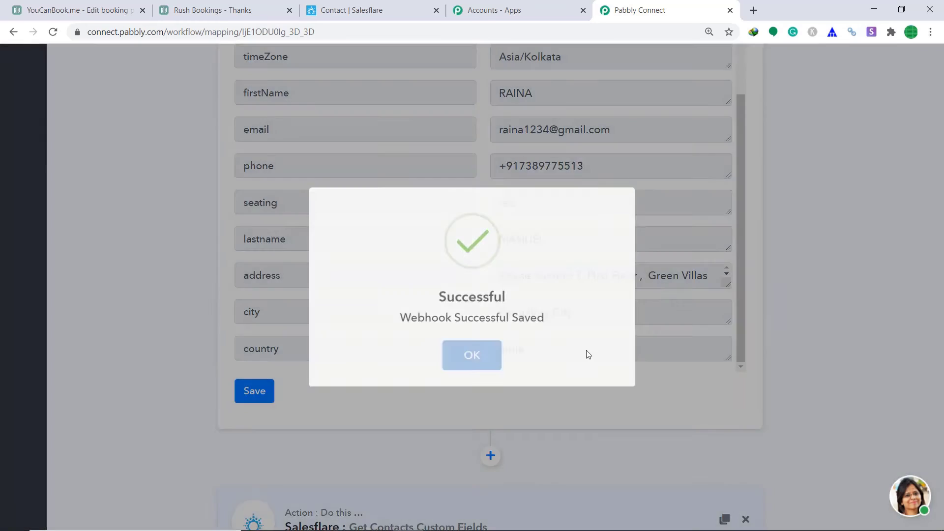
{"action": "scroll", "coordinate": [940, 165], "scroll_direction": "up", "scroll_amount": 6}
{"action": "scroll", "coordinate": [941, 165], "scroll_direction": "up", "scroll_amount": 5}
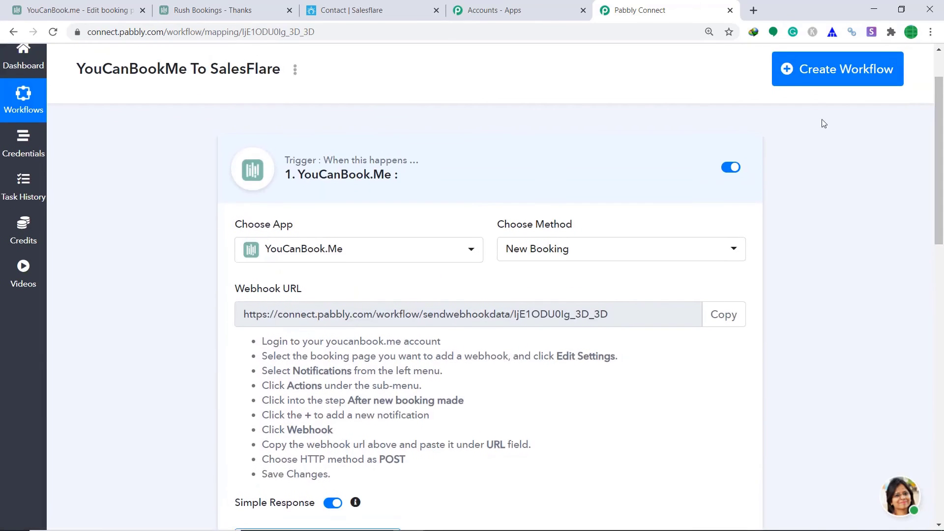
{"action": "left_click", "coordinate": [544, 168]}
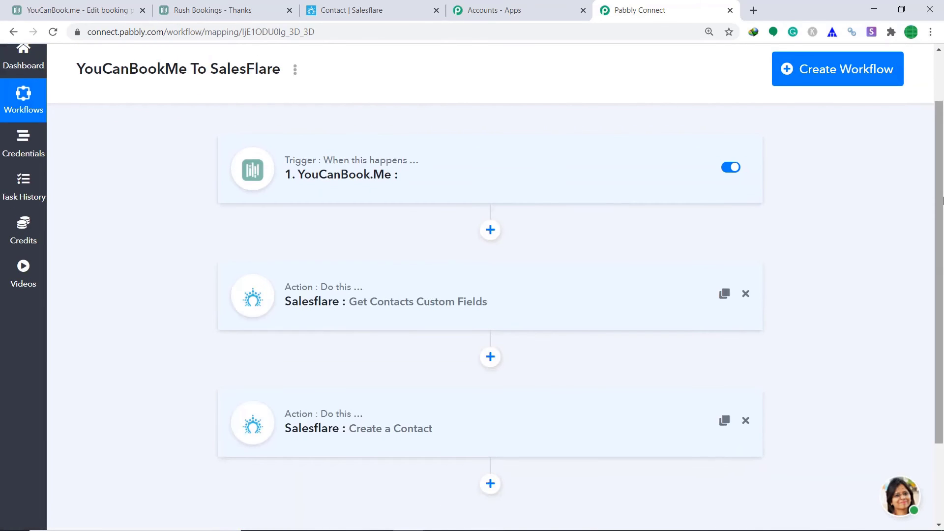
{"action": "scroll", "coordinate": [544, 196], "scroll_direction": "down", "scroll_amount": 1}
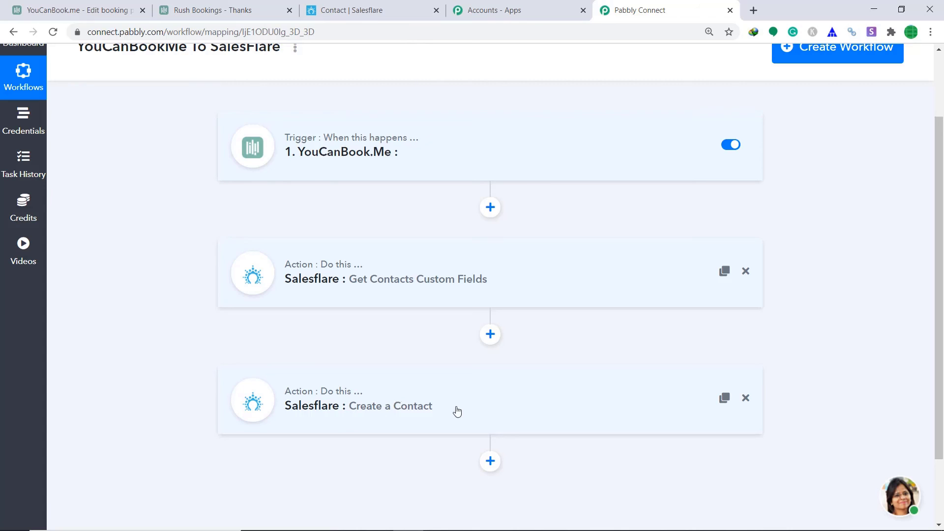
{"action": "left_click", "coordinate": [84, 5]}
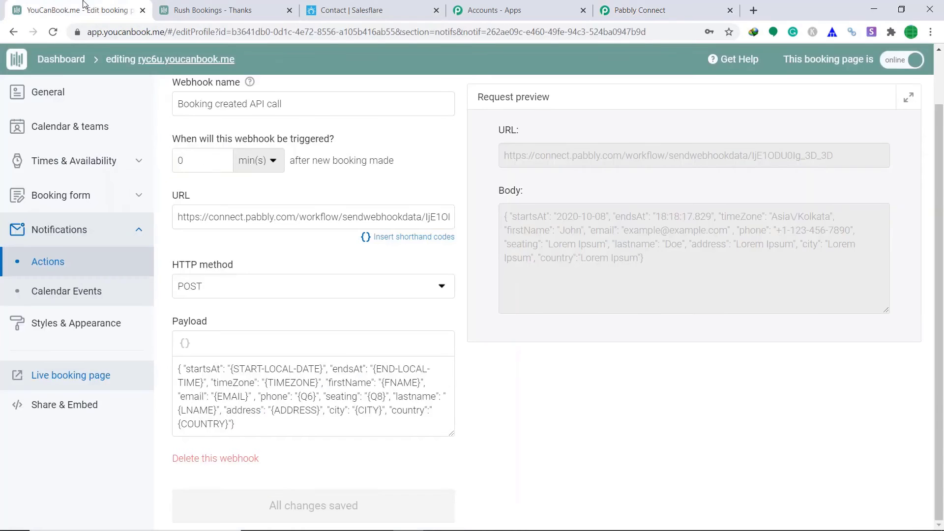
On the live booking page, pick Wednesday 1:00 PM and enter the booker's name and email.
{"action": "left_click", "coordinate": [77, 377]}
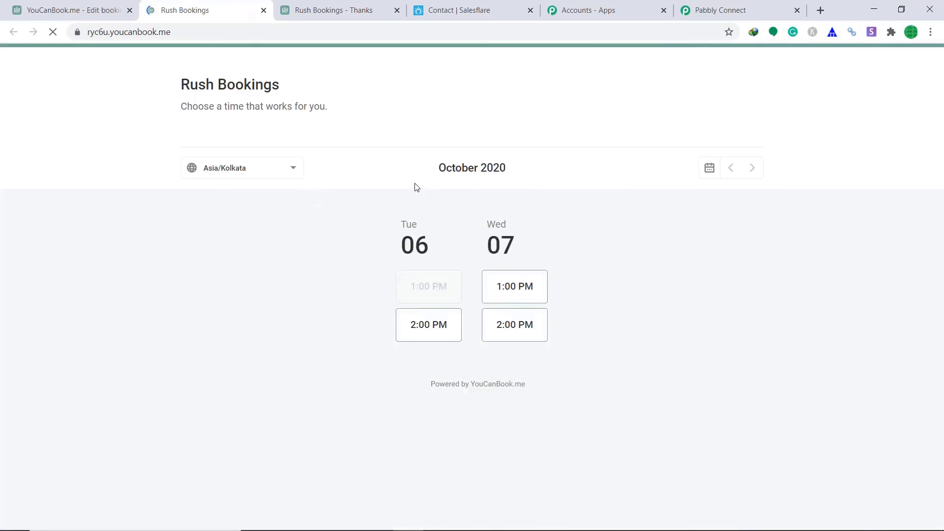
{"action": "left_click", "coordinate": [520, 285]}
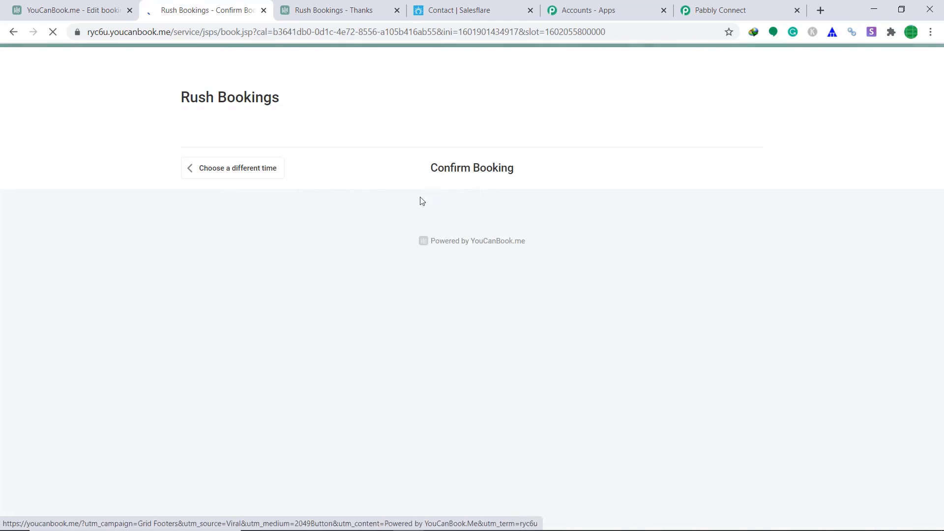
{"action": "left_click", "coordinate": [408, 347]}
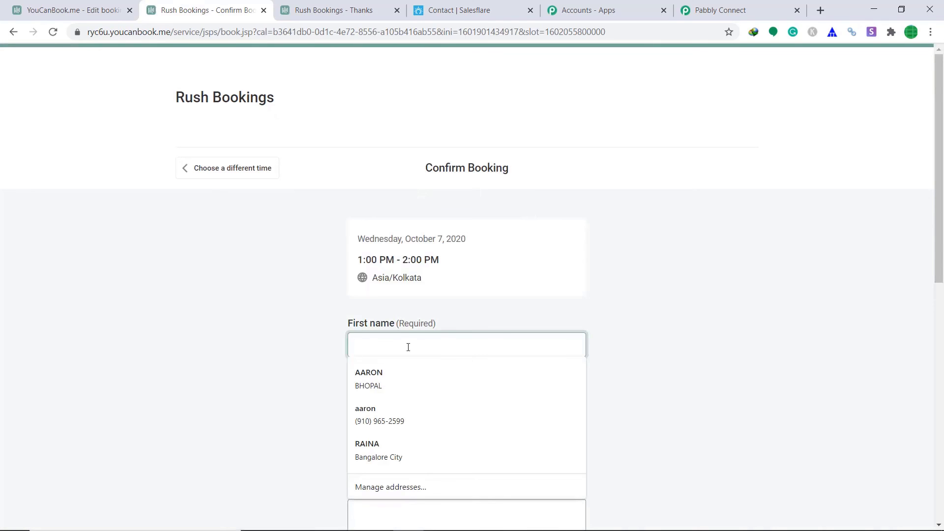
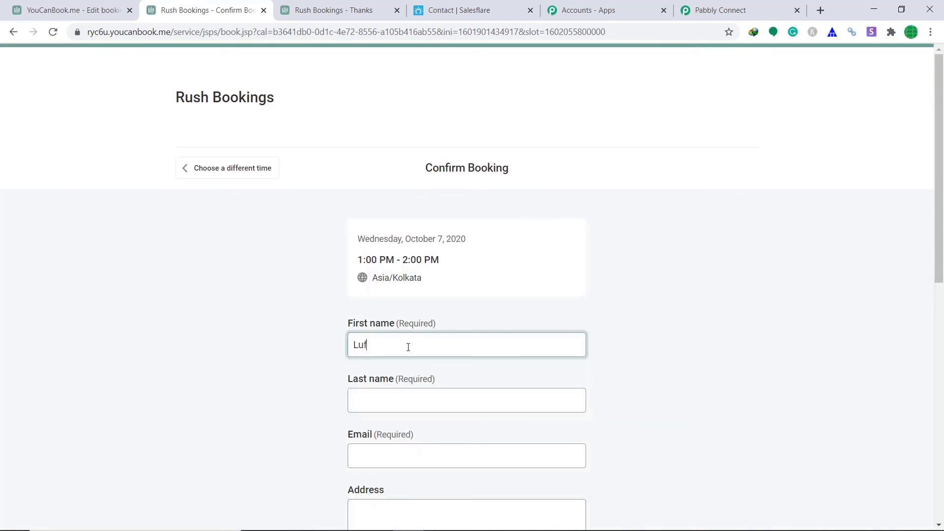
{"action": "left_click", "coordinate": [390, 391]}
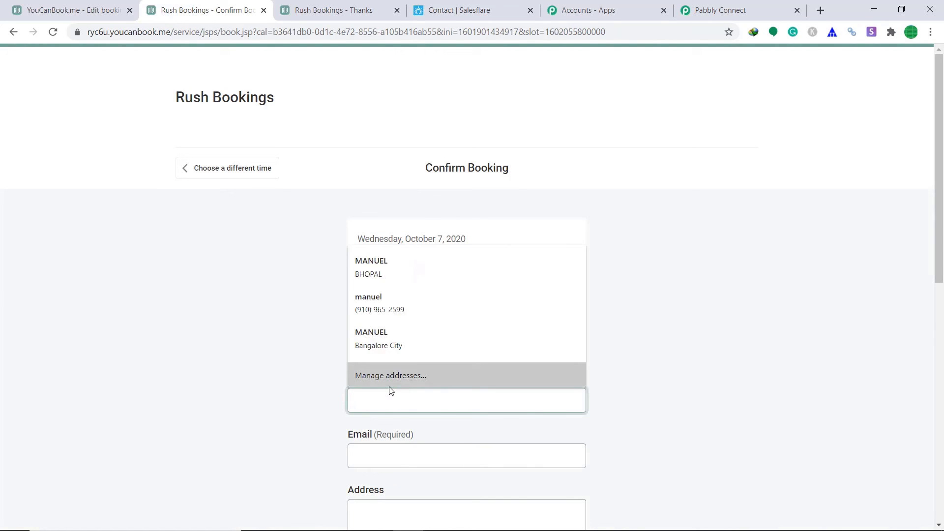
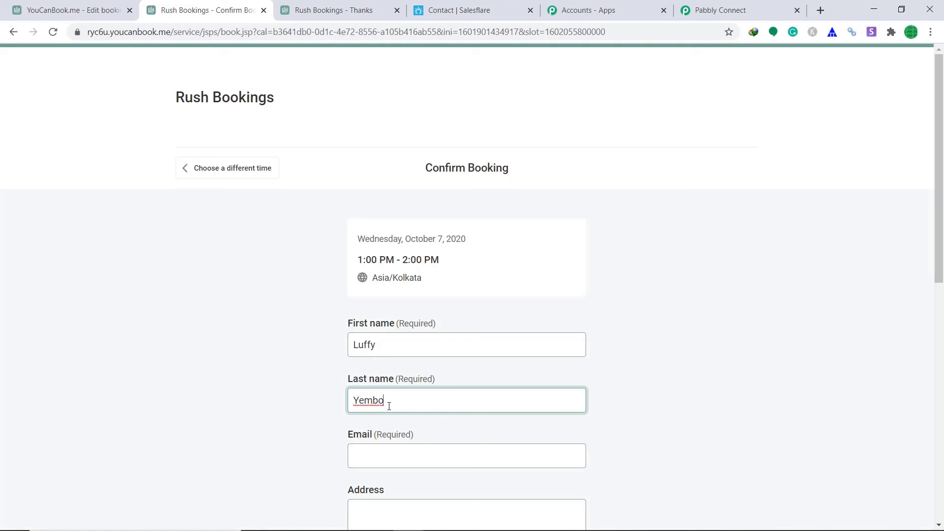
{"action": "left_click", "coordinate": [393, 455]}
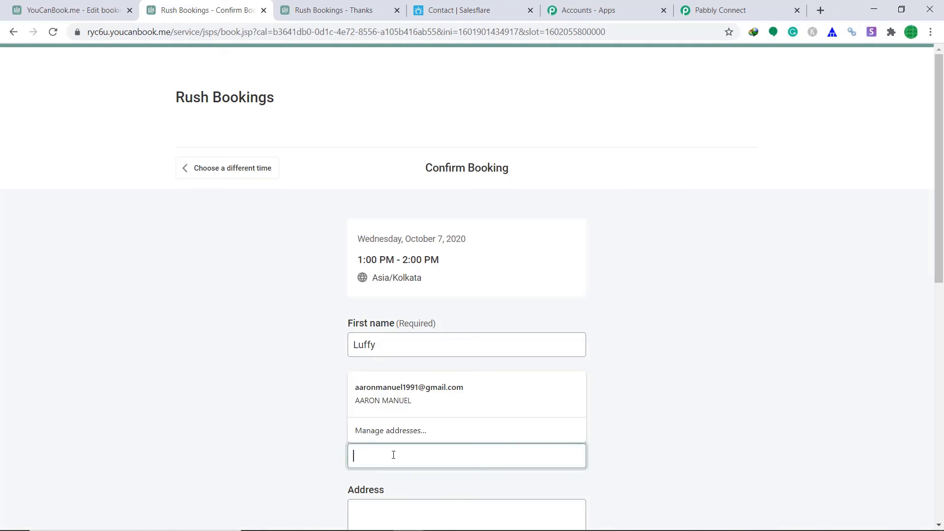
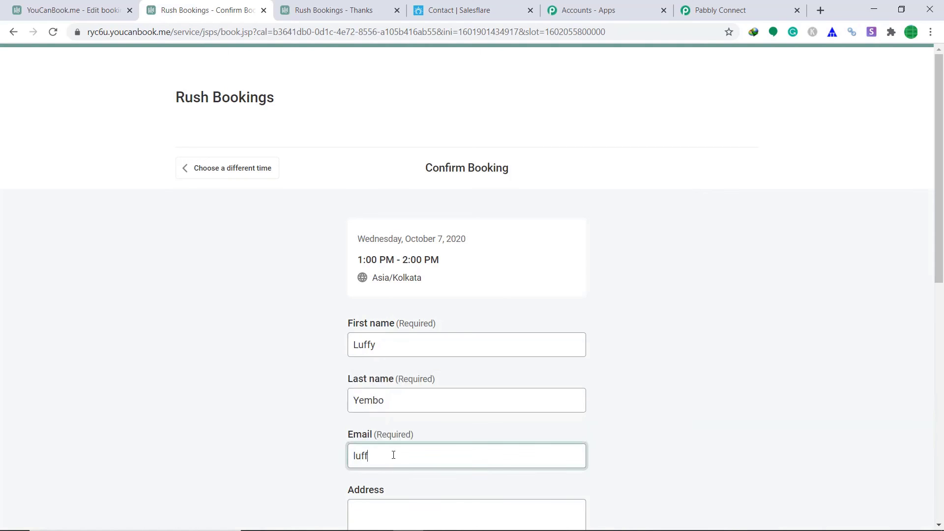
Fill in city bhopal, country india and the booker's phone number.
{"action": "scroll", "coordinate": [378, 439], "scroll_direction": "down", "scroll_amount": 1}
{"action": "scroll", "coordinate": [383, 276], "scroll_direction": "down", "scroll_amount": 5}
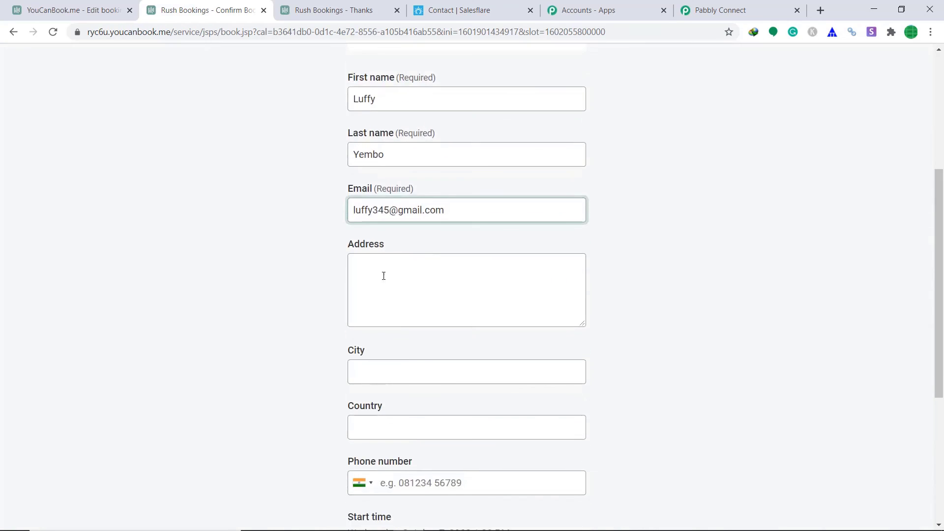
{"action": "scroll", "coordinate": [379, 372], "scroll_direction": "down", "scroll_amount": 1}
{"action": "left_click", "coordinate": [397, 305]}
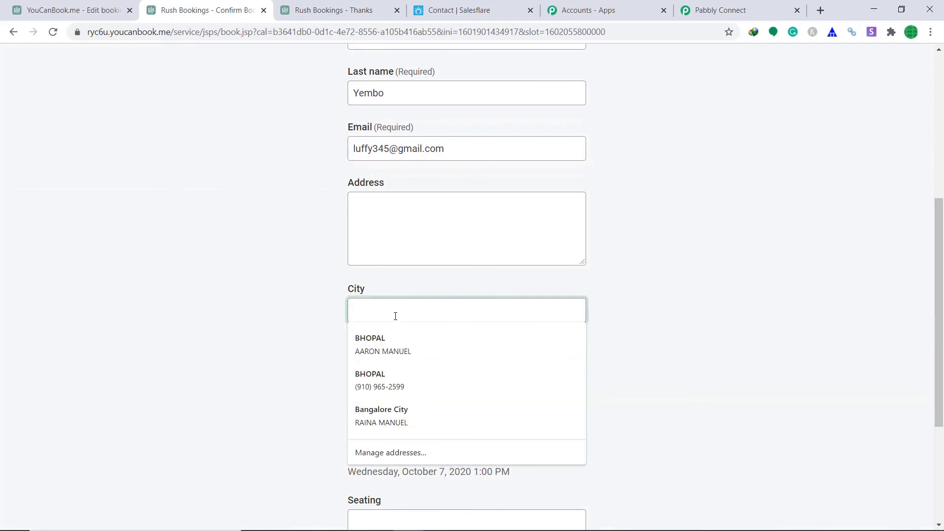
{"action": "type", "text": "bhopal"}
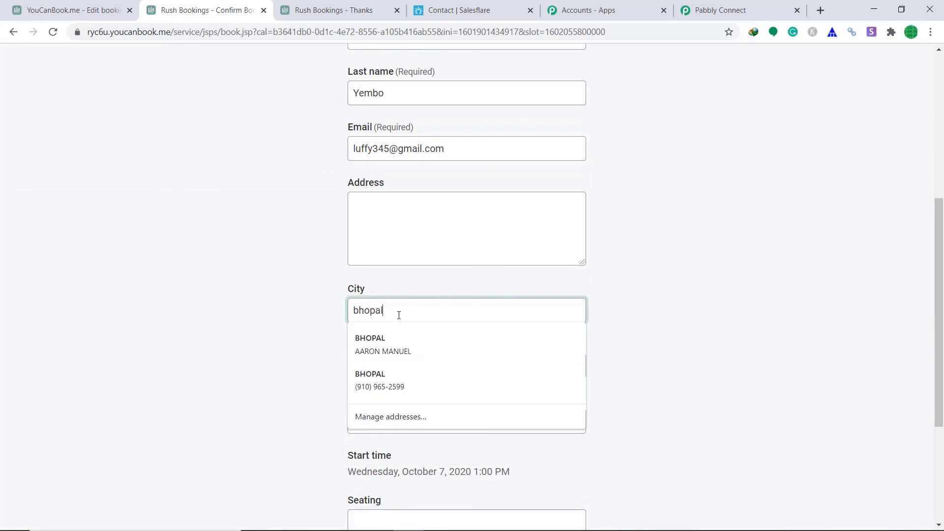
{"action": "left_click", "coordinate": [709, 310]}
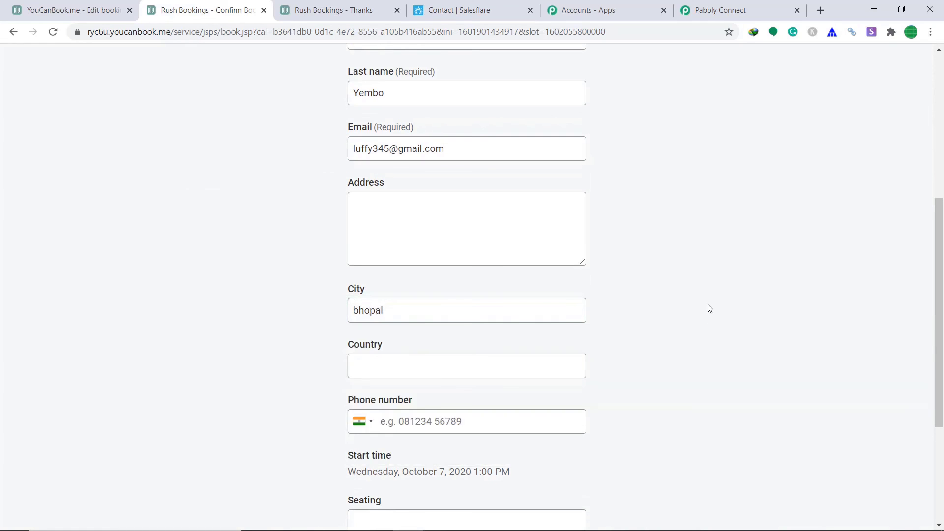
{"action": "scroll", "coordinate": [654, 308], "scroll_direction": "down", "scroll_amount": 3}
{"action": "left_click", "coordinate": [430, 244]}
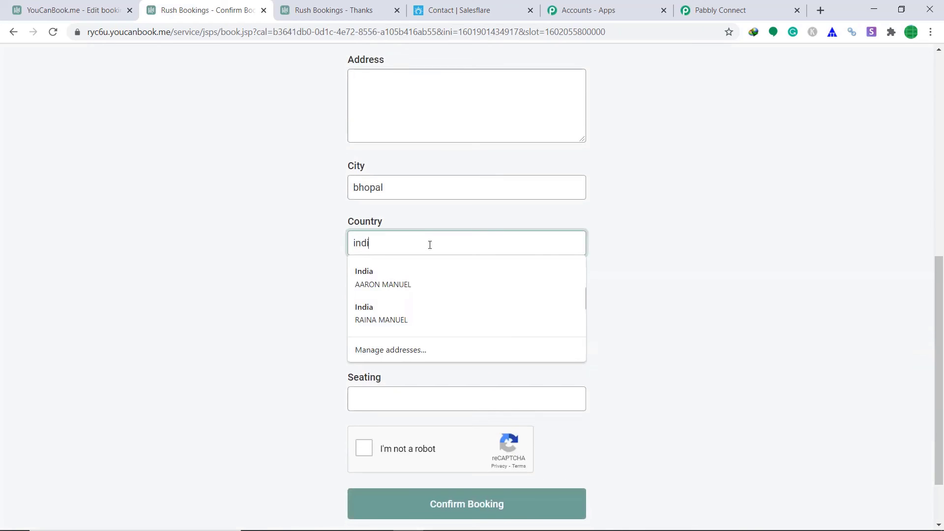
{"action": "left_click", "coordinate": [678, 249]}
{"action": "scroll", "coordinate": [604, 253], "scroll_direction": "down", "scroll_amount": 2}
{"action": "left_click", "coordinate": [428, 225]}
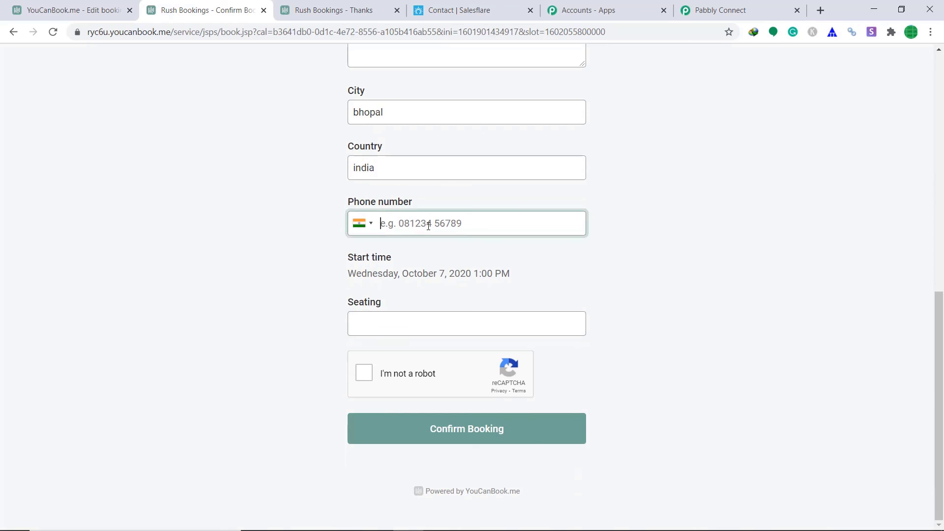
Choose seating green, pass the reCAPTCHA and confirm the booking.
{"action": "left_click", "coordinate": [392, 315]}
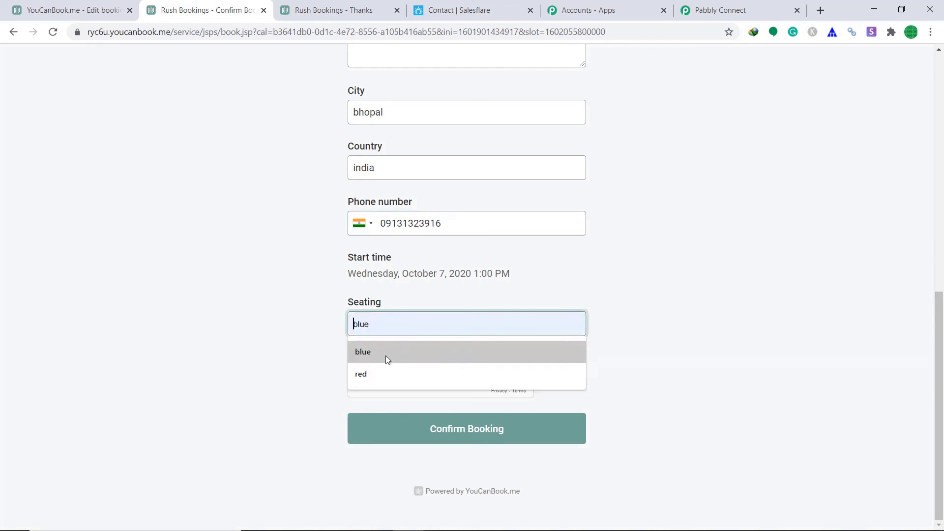
{"action": "type", "text": "green"}
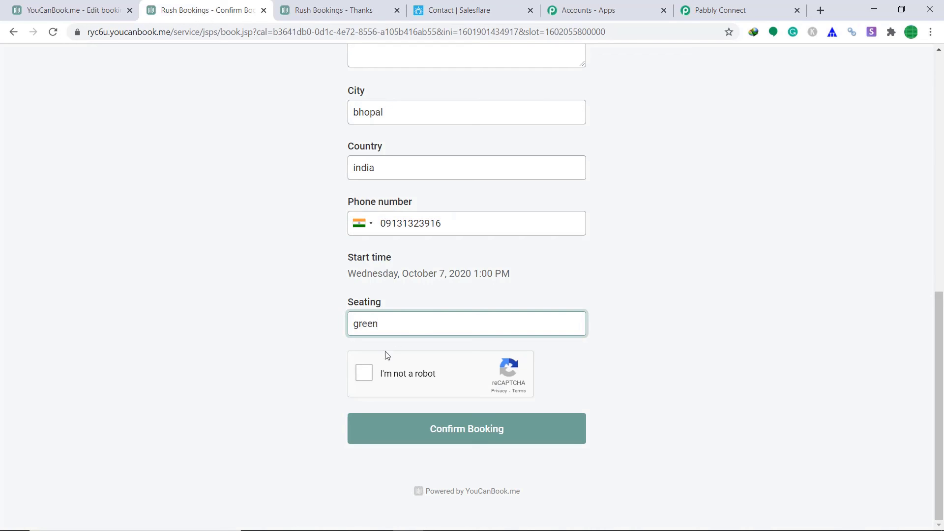
{"action": "left_click", "coordinate": [365, 373]}
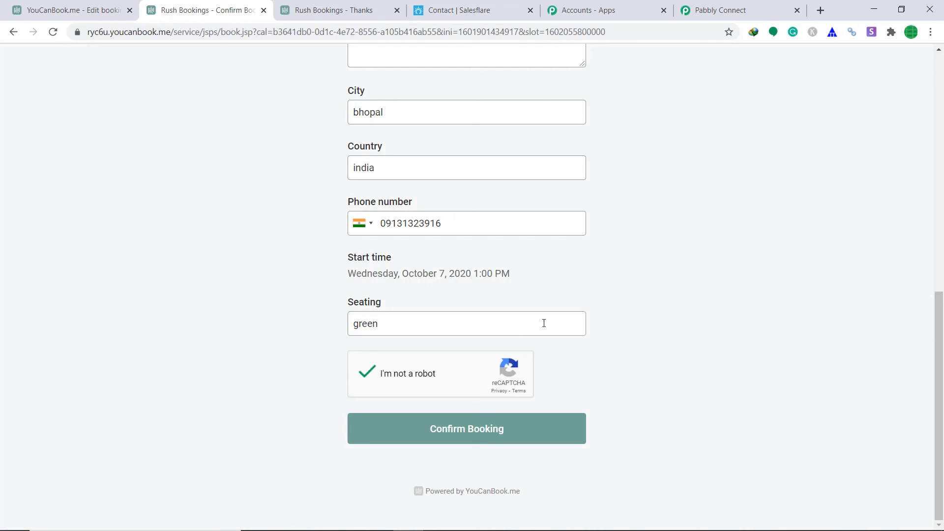
{"action": "left_click", "coordinate": [467, 439]}
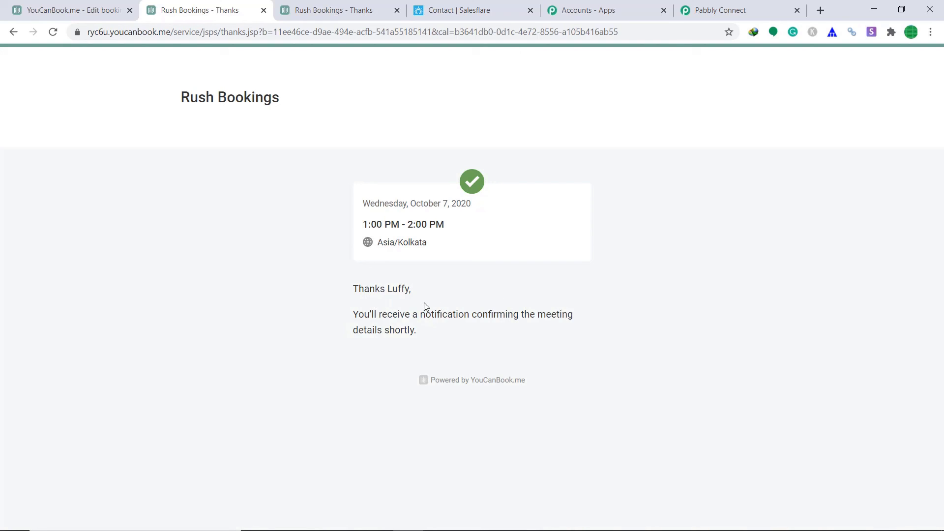
Reload Salesflare's contacts and open the new contact from the second booking, showing bhopal, india.
{"action": "left_click", "coordinate": [484, 7]}
{"action": "left_click", "coordinate": [164, 37]}
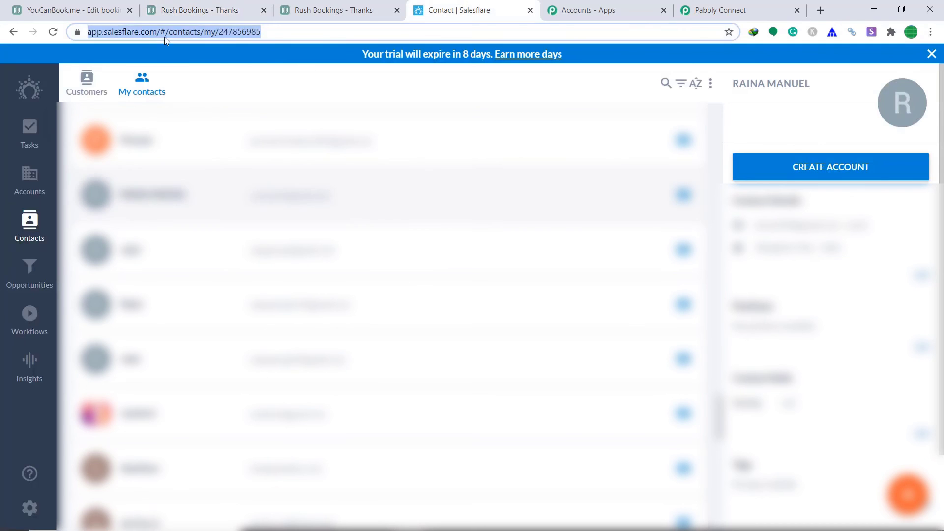
{"action": "key", "text": "Return"}
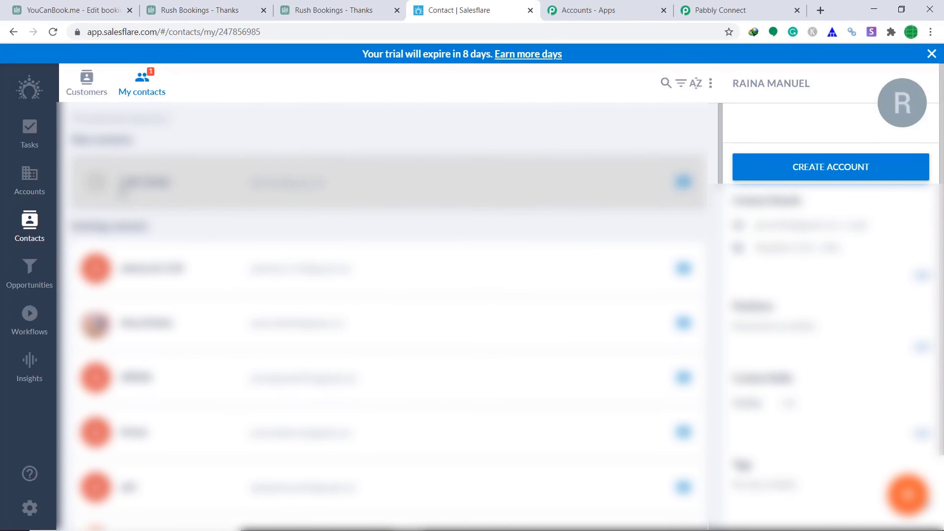
{"action": "left_click", "coordinate": [297, 187]}
{"action": "scroll", "coordinate": [717, 280], "scroll_direction": "down", "scroll_amount": 2}
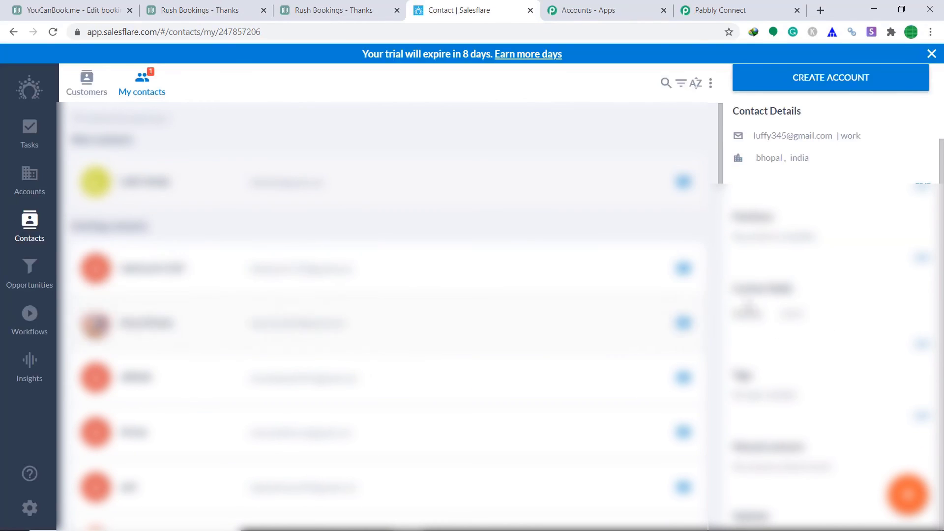